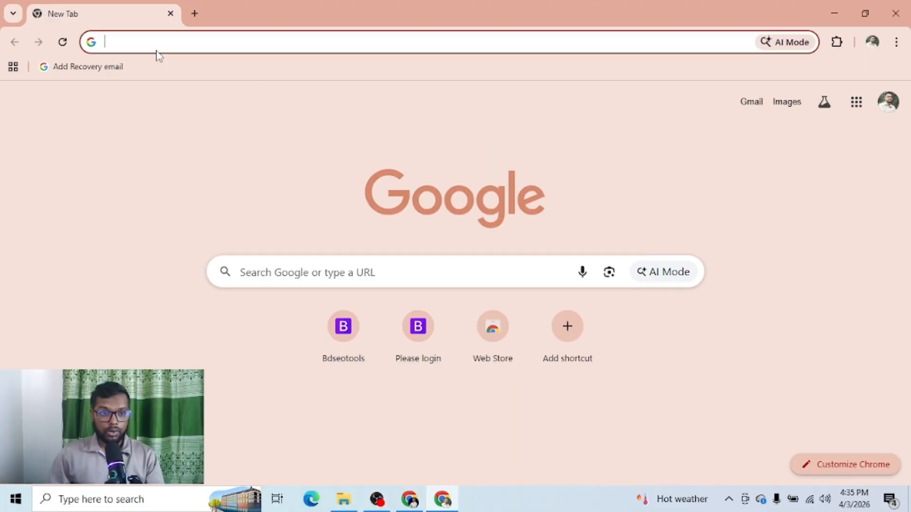
Open the website whatsaibd.xyz in the browser
left_click(162, 43)
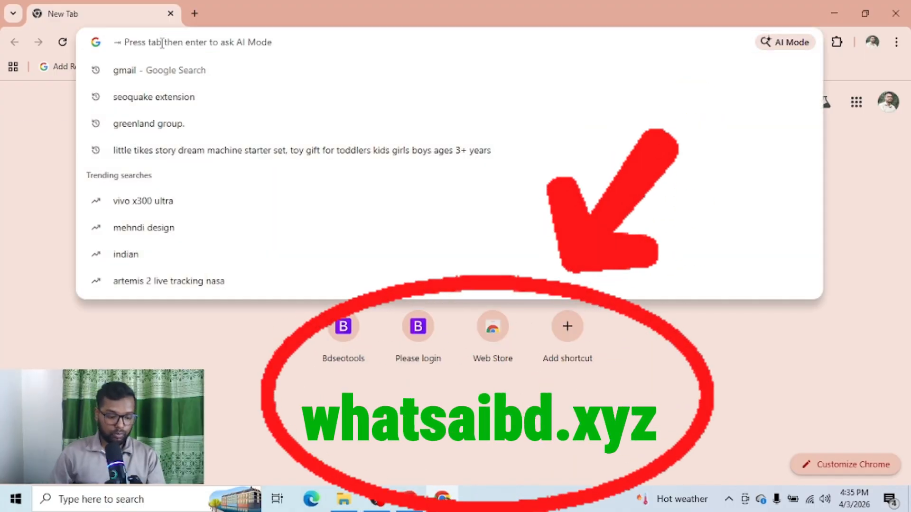
type("what")
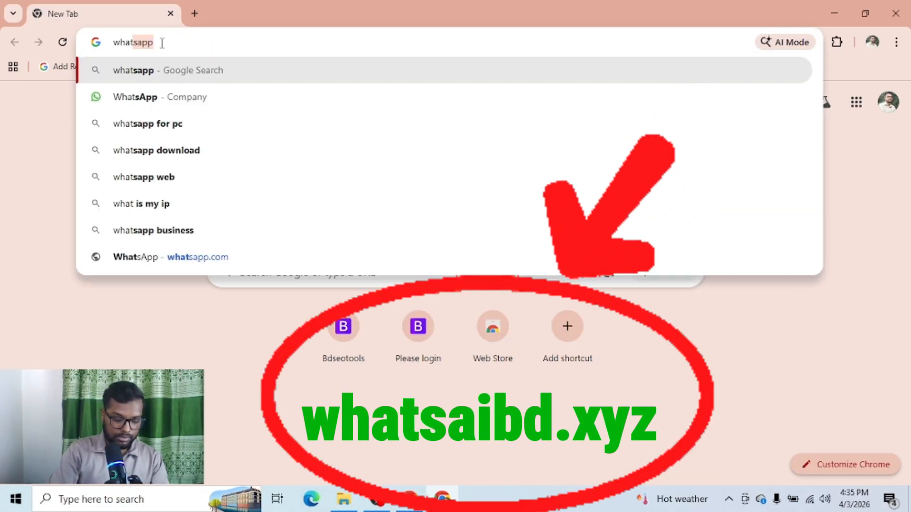
type("sai")
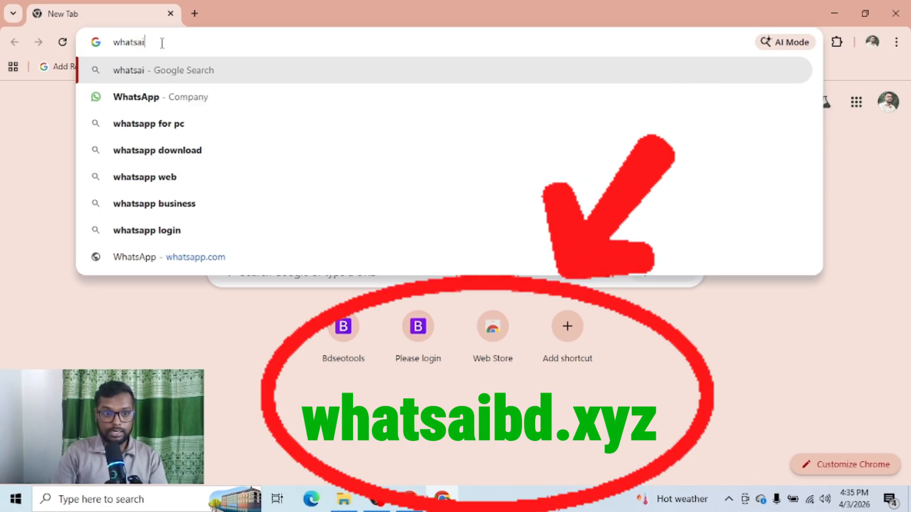
type("b")
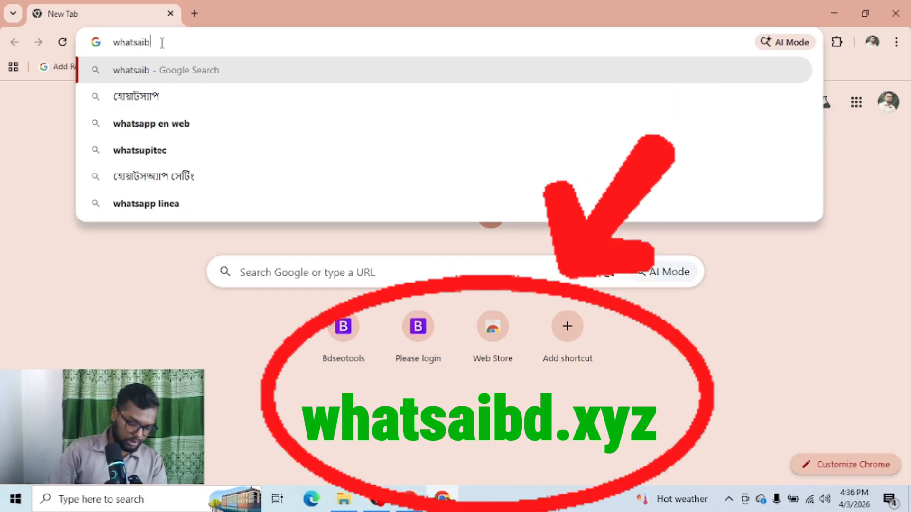
type("d.")
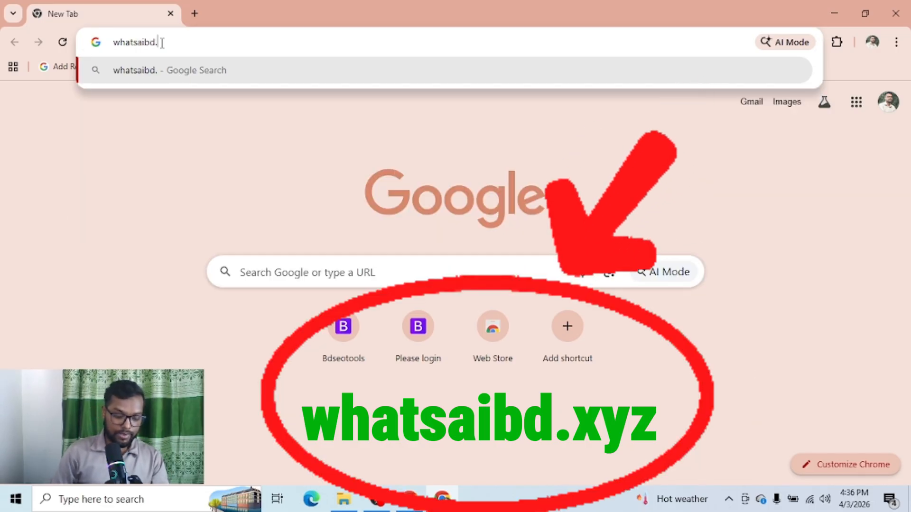
type("xyz")
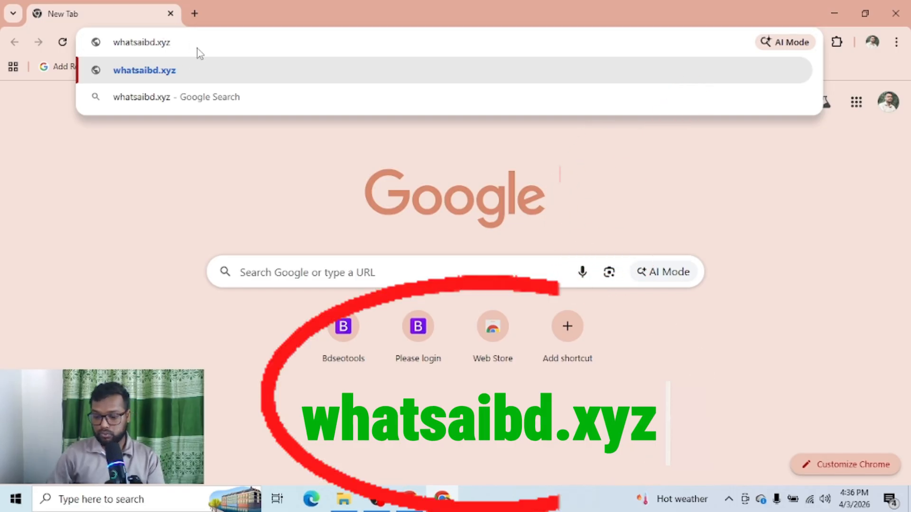
key("Return")
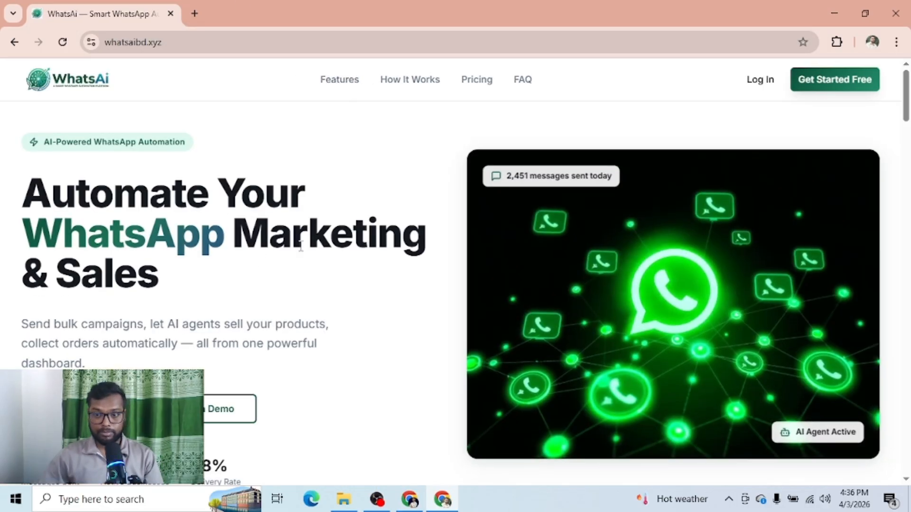
Look through the WhatsAi homepage, including its features and pricing sections
scroll(307, 222, "down", 20)
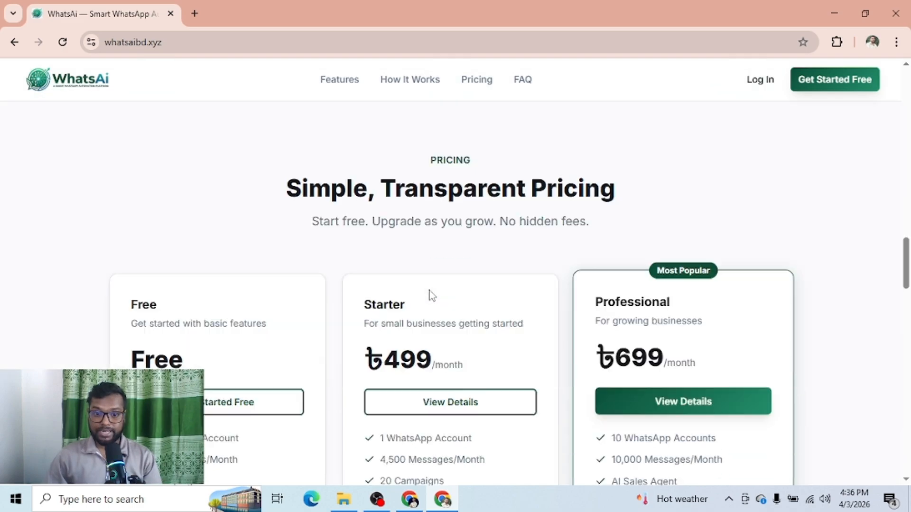
scroll(432, 295, "down", 15)
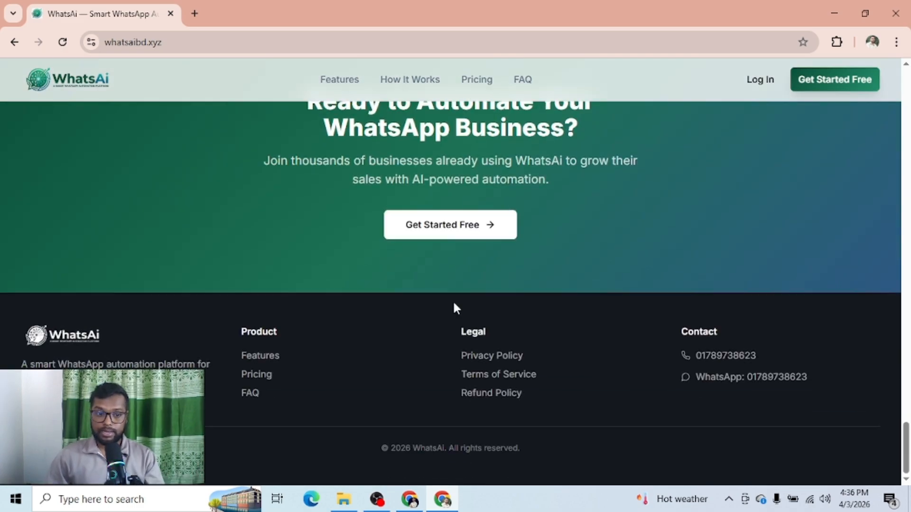
scroll(453, 305, "up", 10)
scroll(453, 306, "up", 20)
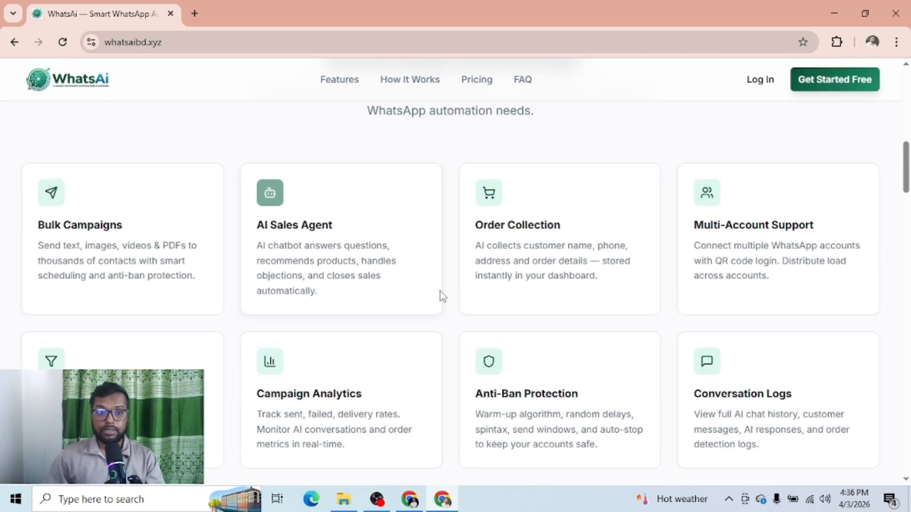
scroll(441, 295, "up", 2)
scroll(350, 297, "down", 6)
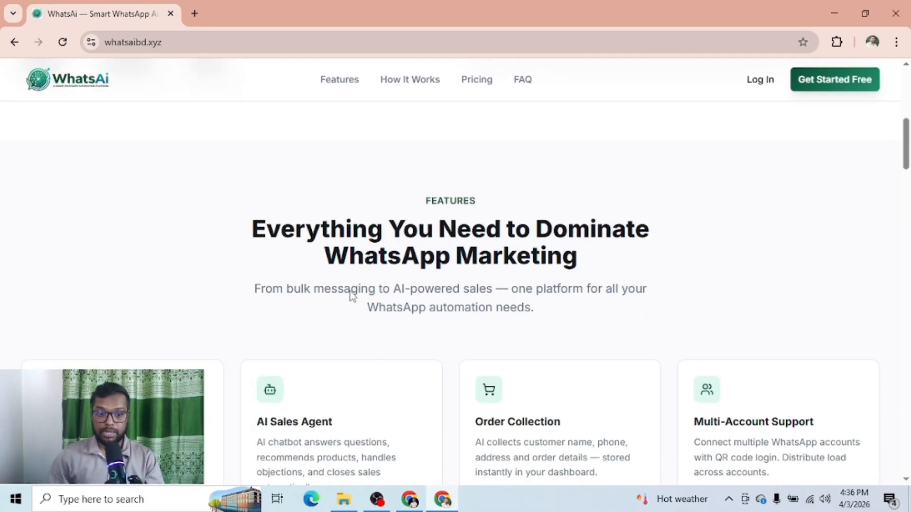
scroll(380, 253, "down", 4)
scroll(334, 240, "up", 15)
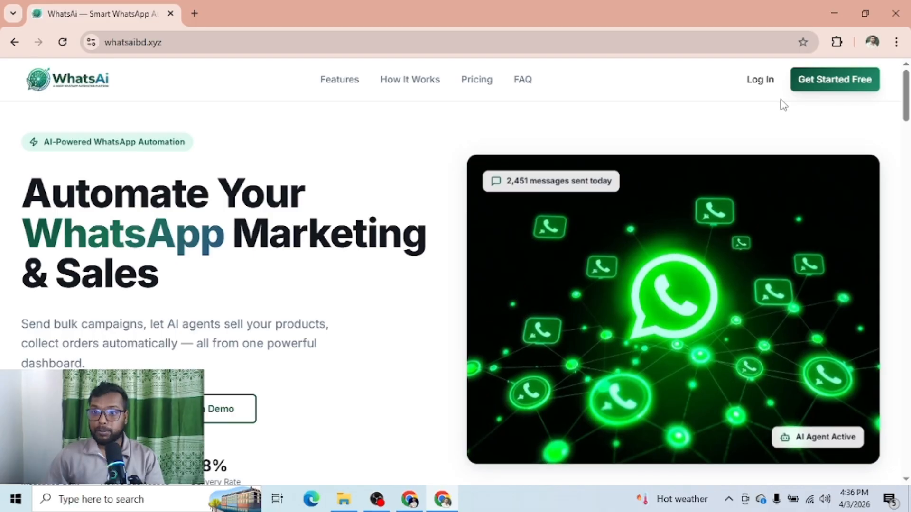
Create a free WhatsAi account with the full name, e-mail address and account password
left_click(821, 84)
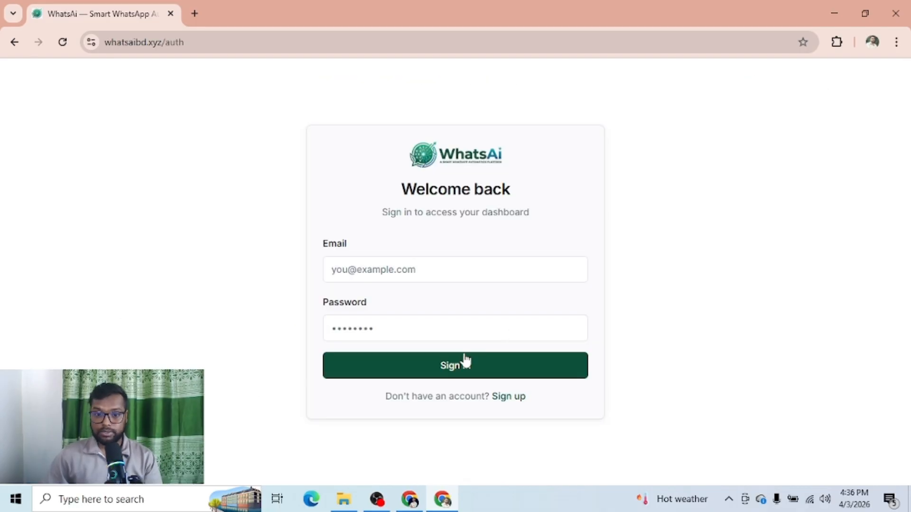
left_click(507, 398)
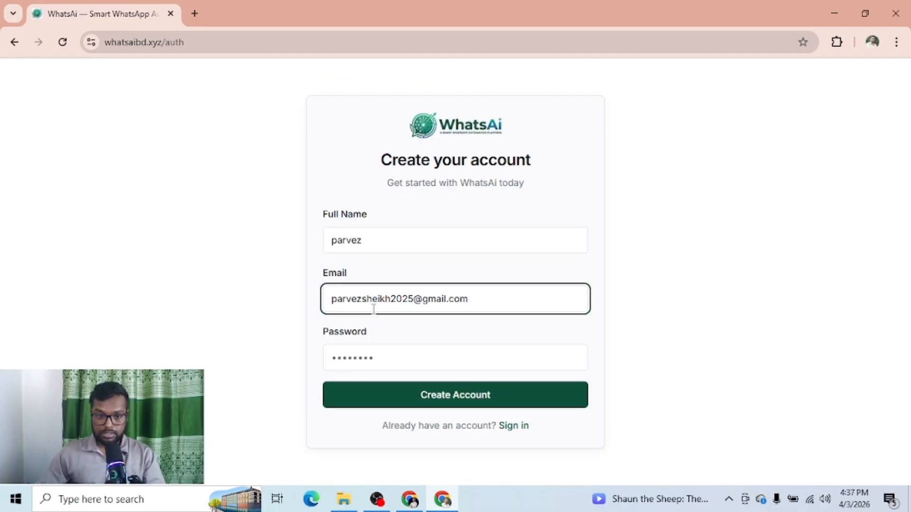
left_click(391, 356)
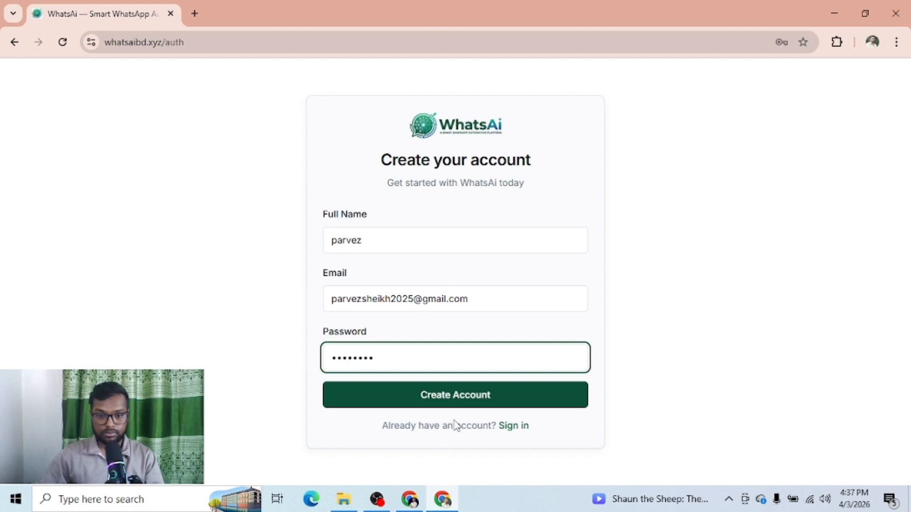
left_click(455, 395)
left_click(705, 249)
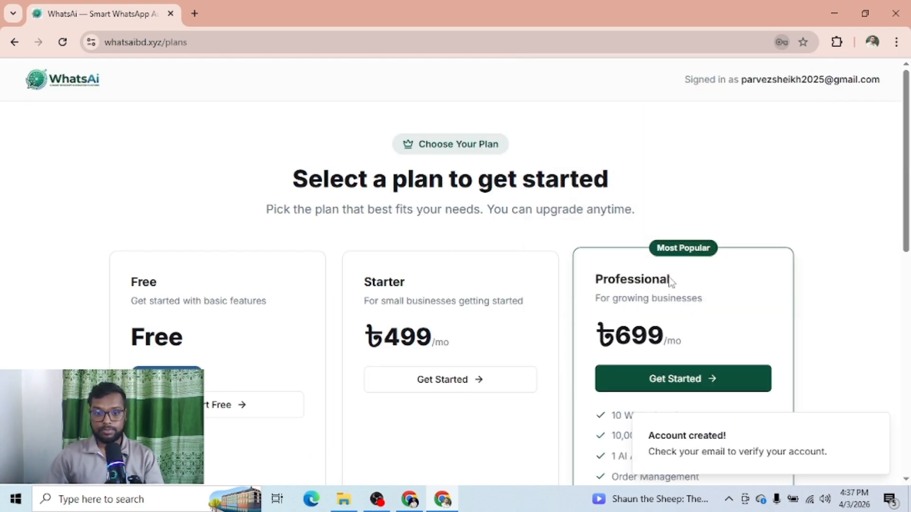
Compare the Free, Starter, Professional and Enterprise plans on the plan selection page
scroll(591, 255, "down", 6)
scroll(578, 249, "up", 2)
scroll(525, 230, "down", 6)
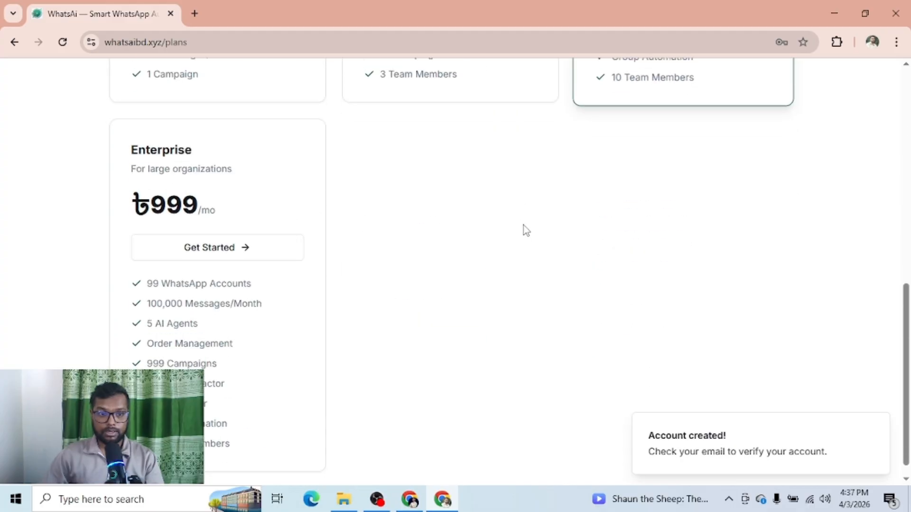
scroll(519, 266, "up", 7)
scroll(520, 273, "down", 2)
scroll(657, 152, "down", 6)
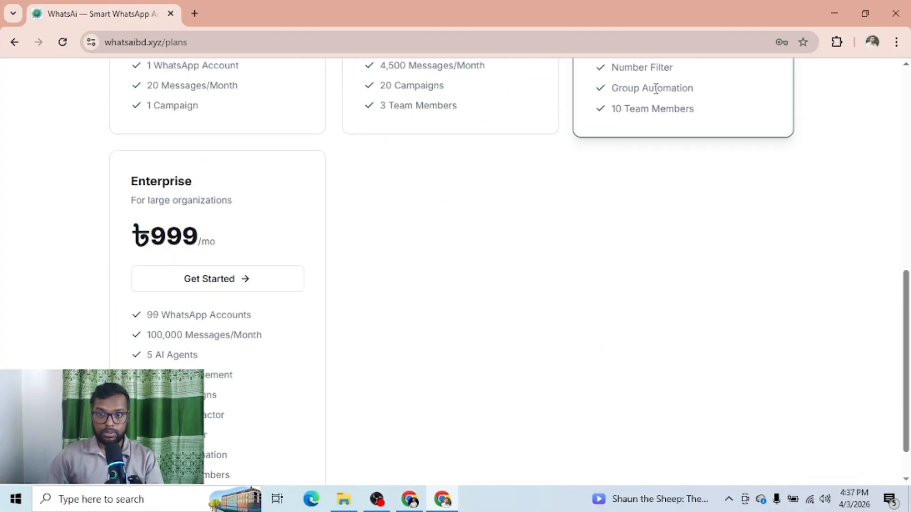
scroll(677, 130, "up", 3)
Examine the features included in the Professional plan, such as Contact Extractor, Number Filter and Group Automation
left_click_drag(616, 125, 721, 186)
left_click_drag(634, 198, 668, 199)
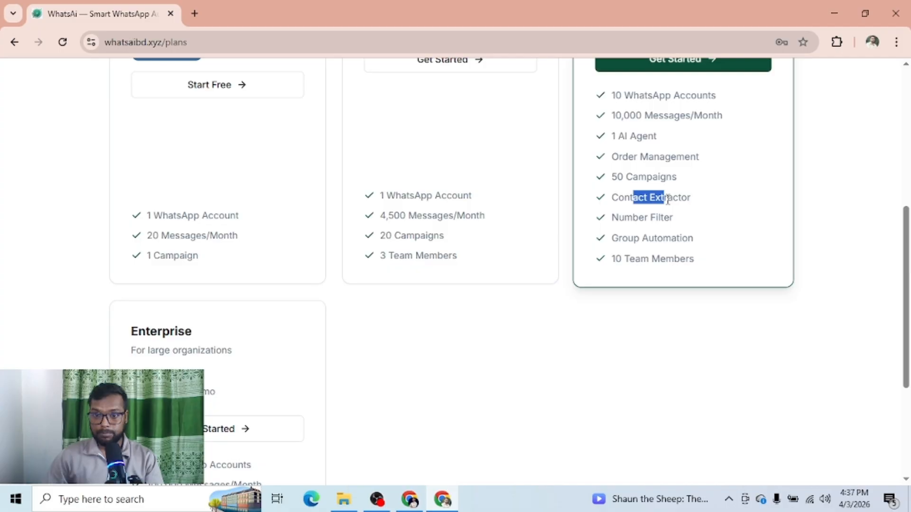
left_click(623, 208)
double_click(639, 216)
left_click(639, 241)
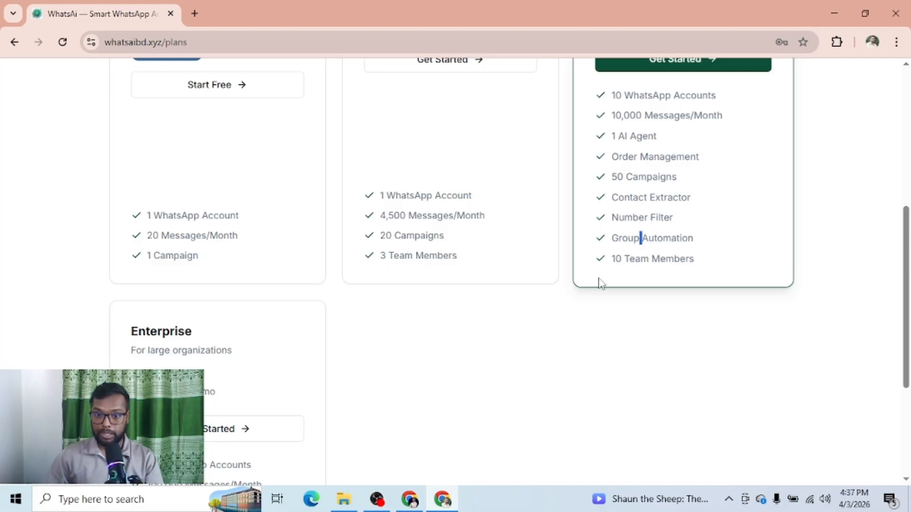
scroll(588, 285, "down", 3)
scroll(620, 255, "up", 5)
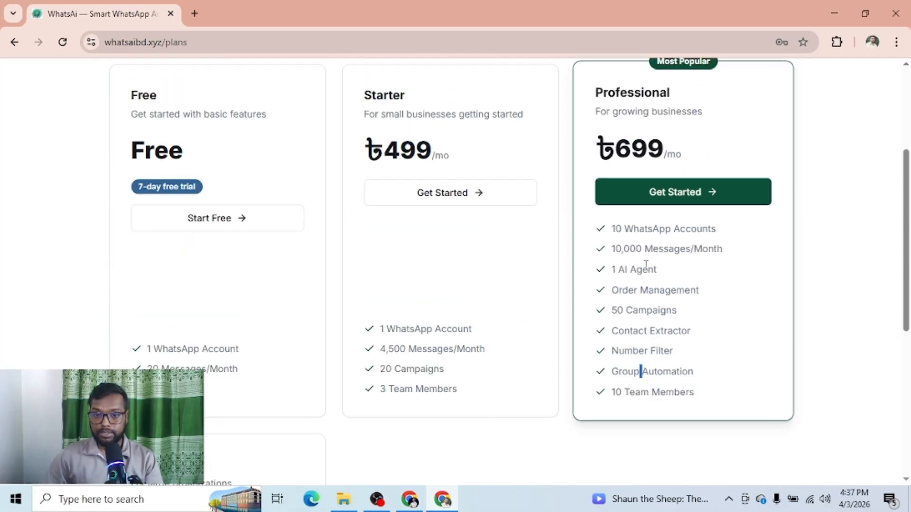
Choose the Starter plan at ৳499 per month to get started
scroll(650, 275, "up", 2)
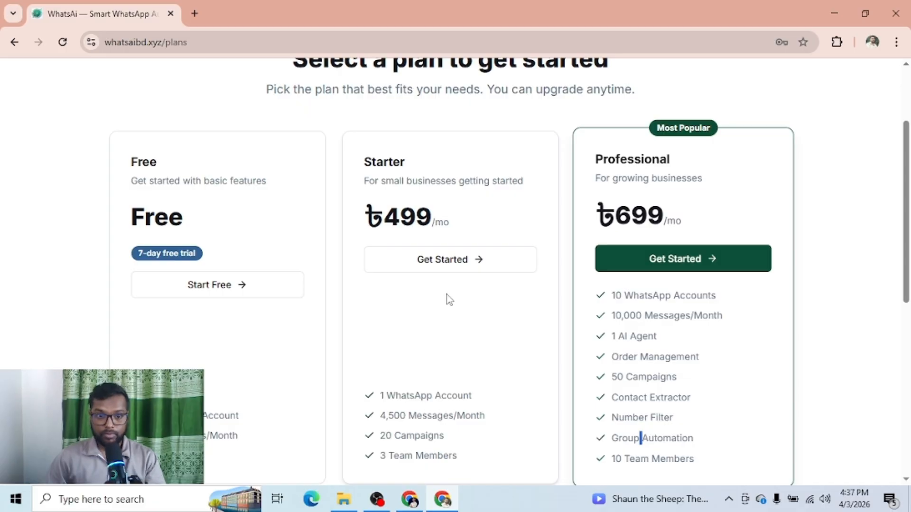
scroll(229, 219, "down", 2)
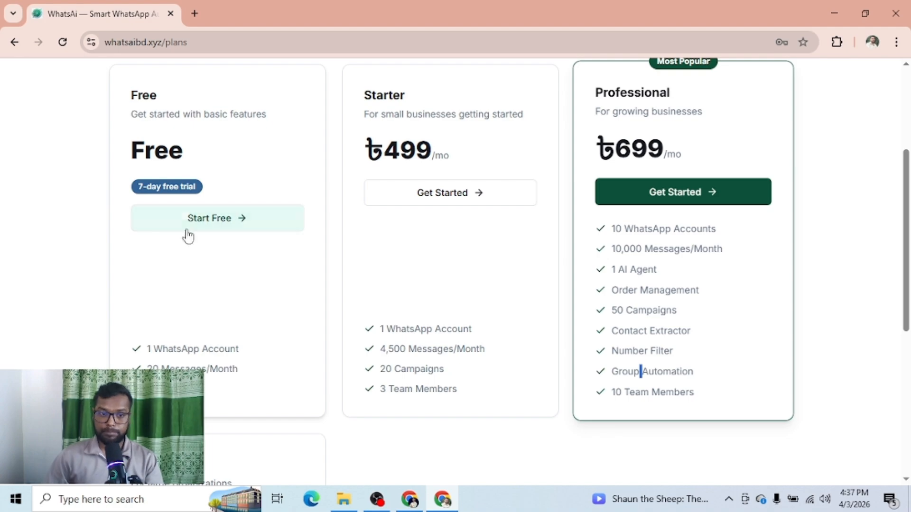
scroll(201, 265, "down", 4)
scroll(203, 267, "up", 4)
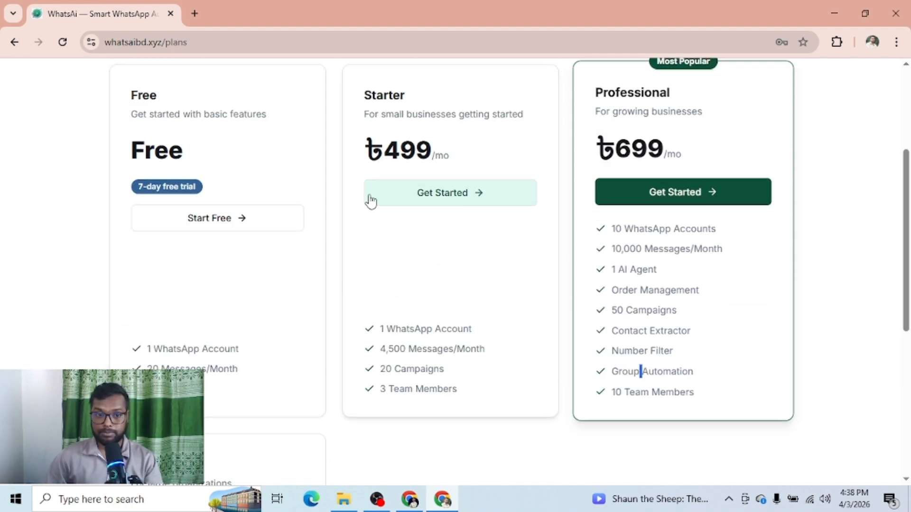
left_click(453, 194)
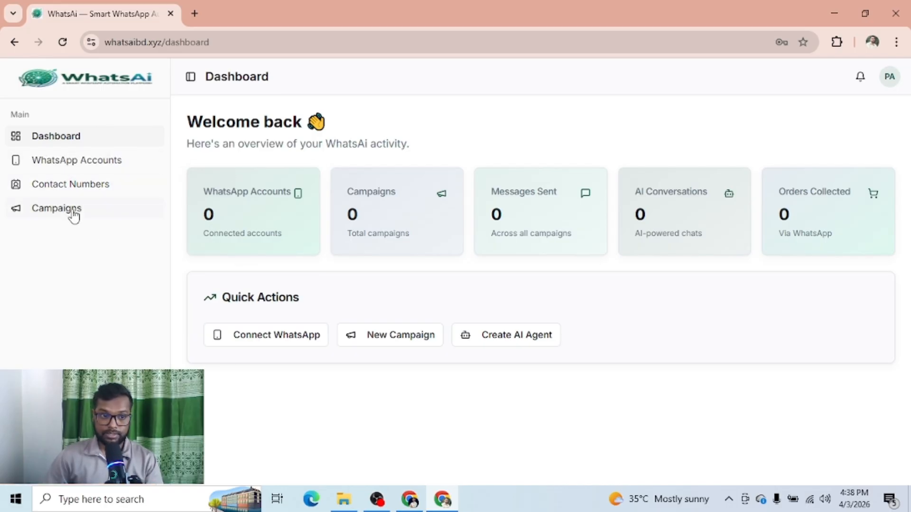
Look over the Contact Numbers page, the Dashboard and the connection options for WhatsApp Accounts
left_click(70, 186)
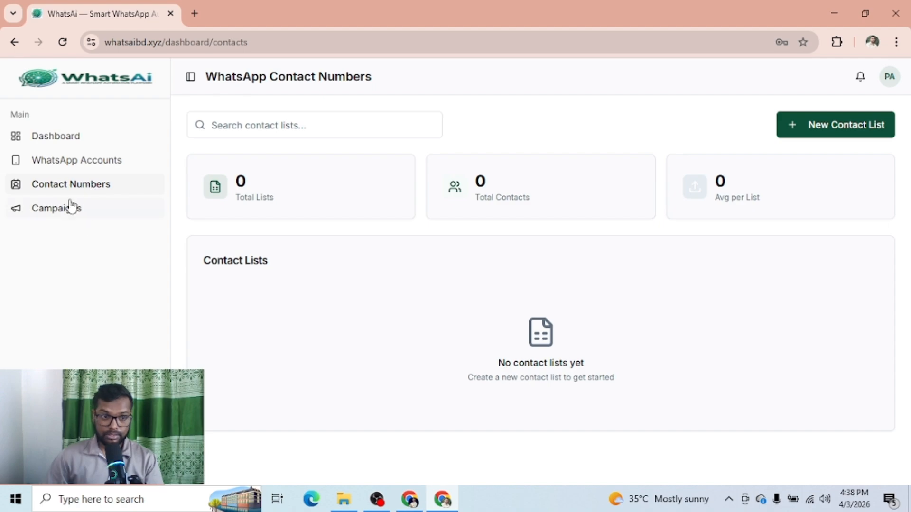
left_click(83, 166)
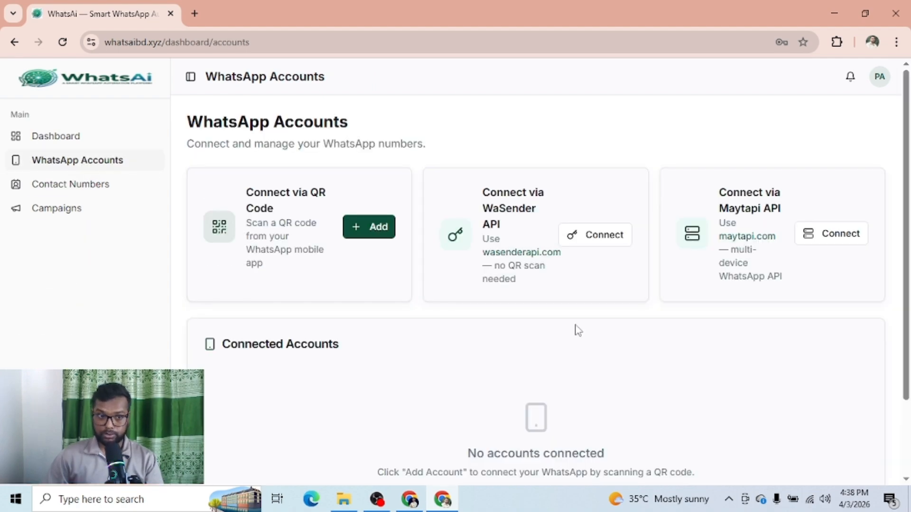
left_click(86, 137)
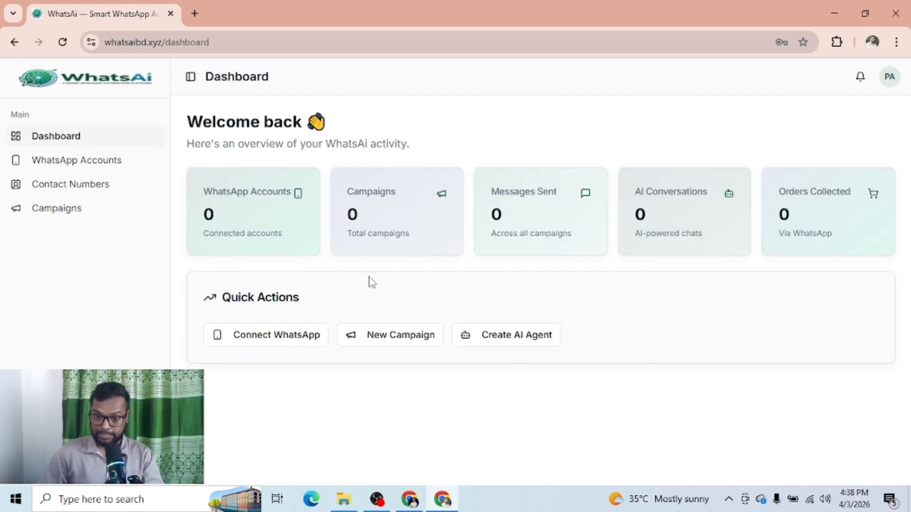
left_click(61, 161)
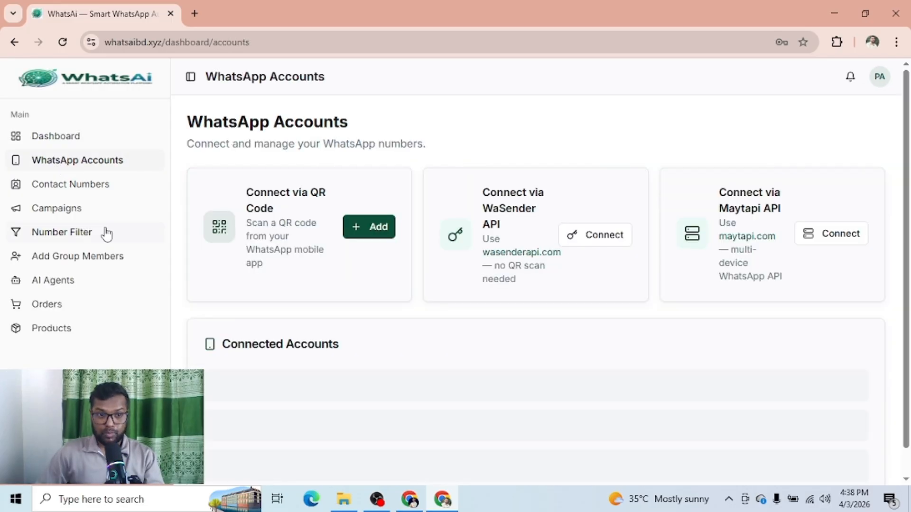
scroll(325, 158, "down", 2)
scroll(291, 232, "up", 2)
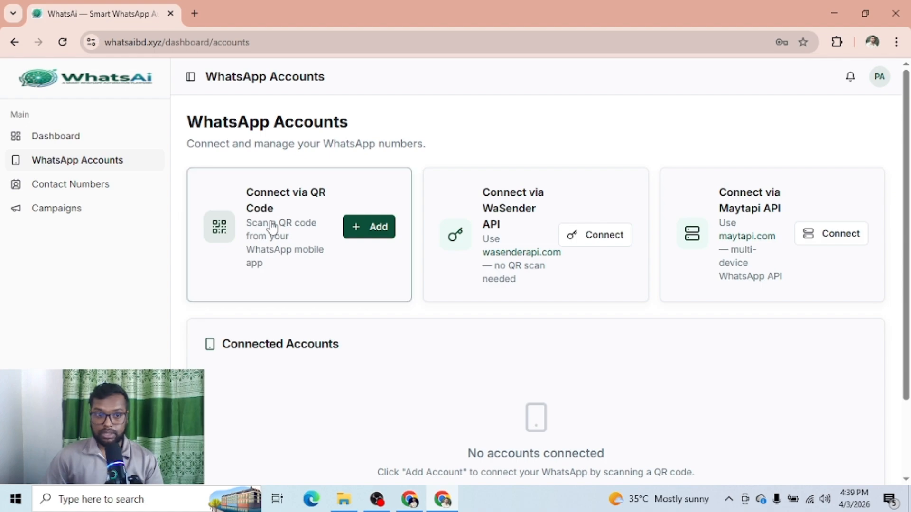
Open maytapi.com from the Maytapi API connection option in a separate tab and go to its account registration page
middle_click(745, 237)
left_click(272, 7)
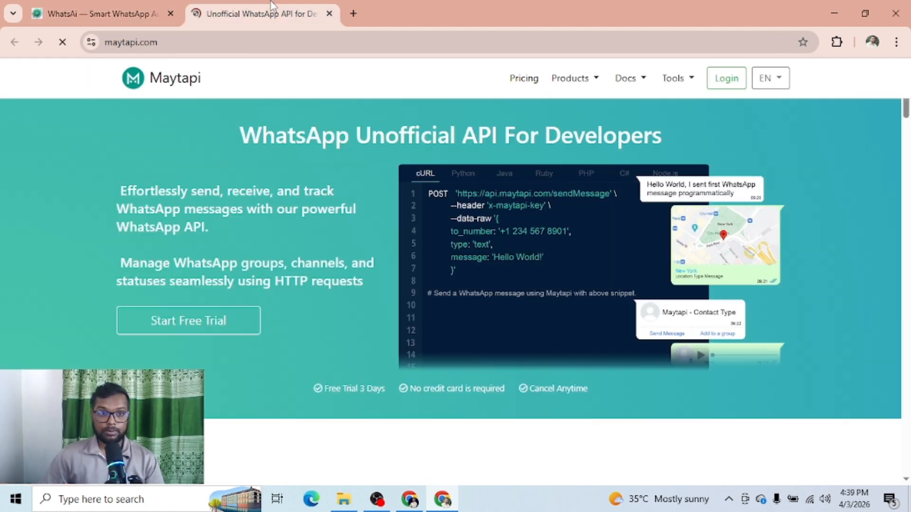
scroll(546, 174, "down", 4)
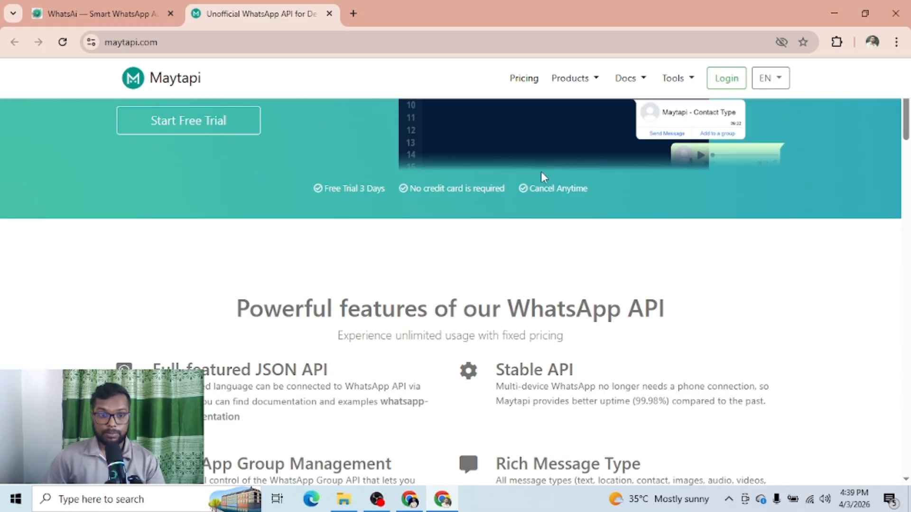
scroll(541, 172, "up", 4)
left_click(726, 78)
left_click(522, 221)
scroll(456, 285, "down", 2)
Enter the e-mail address for the Maytapi registration and a password that meets the complexity rules
left_click(336, 296)
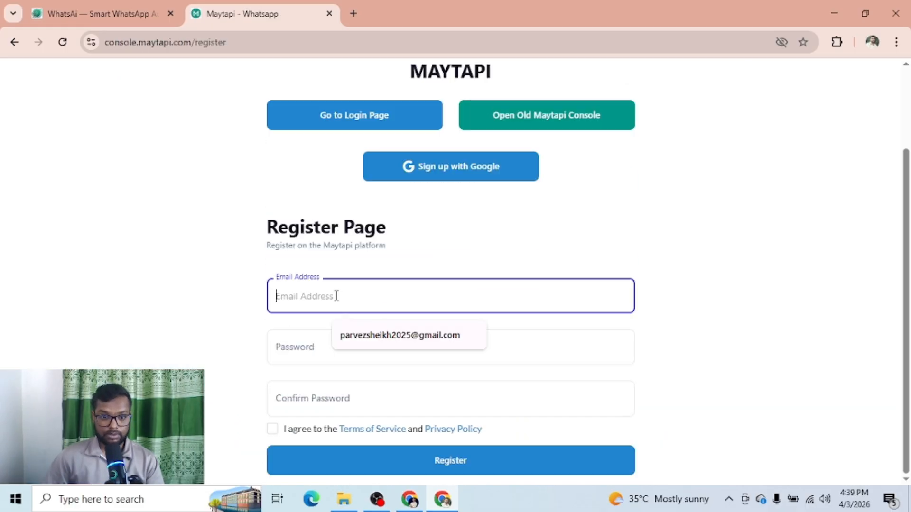
left_click(380, 334)
left_click(292, 351)
type("••••••••")
left_click(270, 431)
left_click_drag(311, 350, 245, 352)
key("Caps_Lock")
type("••••••••••••")
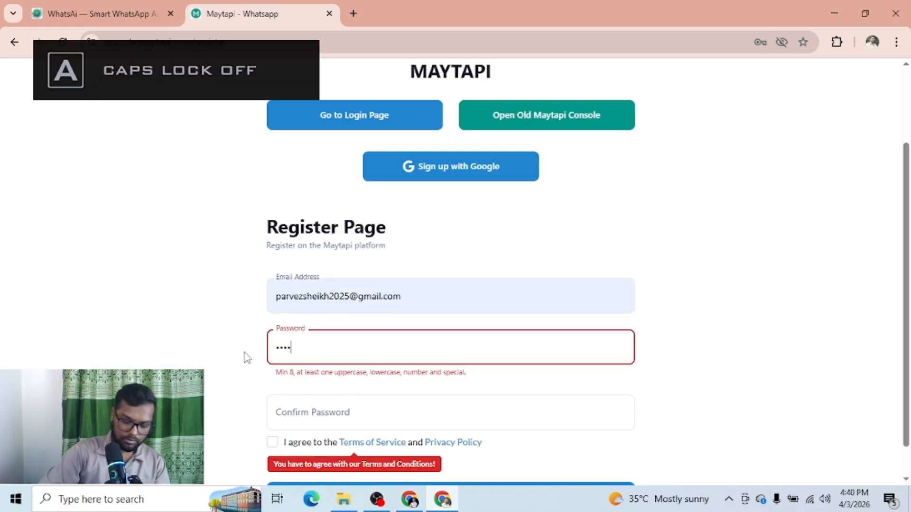
Agree to the Terms of Service and Privacy Policy and repeat the account password in the confirmation field
left_click(272, 429)
left_click(278, 399)
type("••••••••••••")
left_click(175, 301)
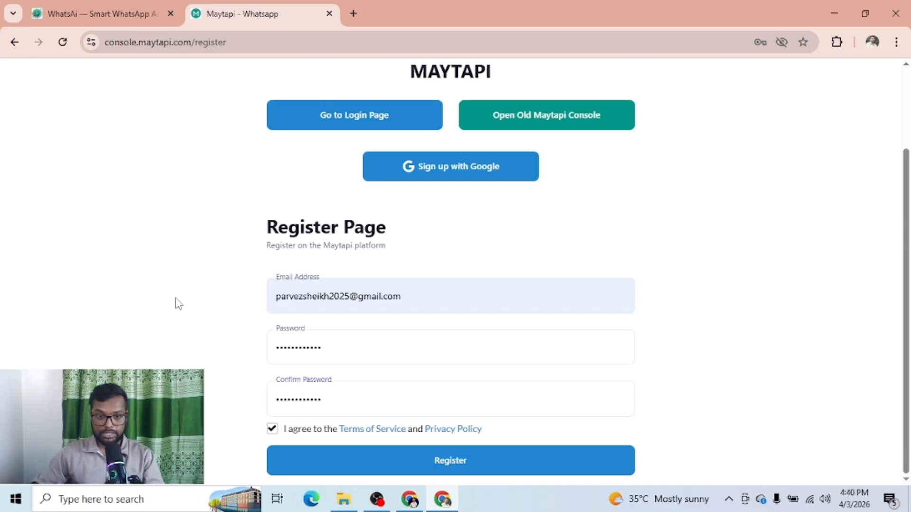
Submit the Maytapi registration form and look over the Phones page of the console
left_click(423, 466)
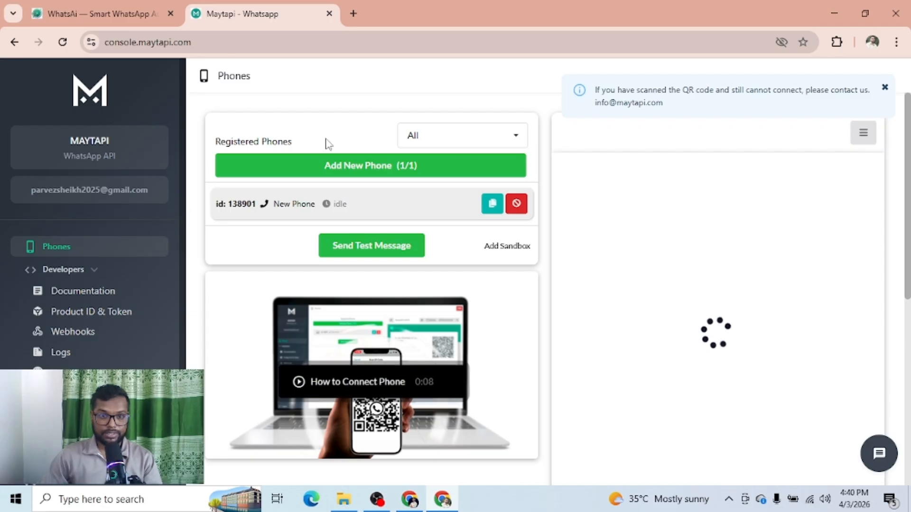
scroll(614, 247, "down", 2)
scroll(613, 247, "up", 1)
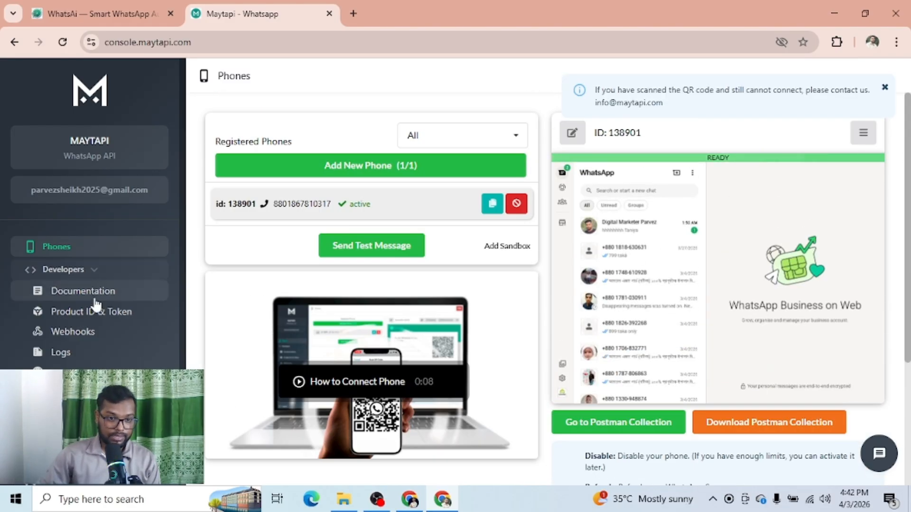
Copy the Product ID from the Maytapi console and paste it into WhatsAi's Maytapi API connection form
left_click(72, 320)
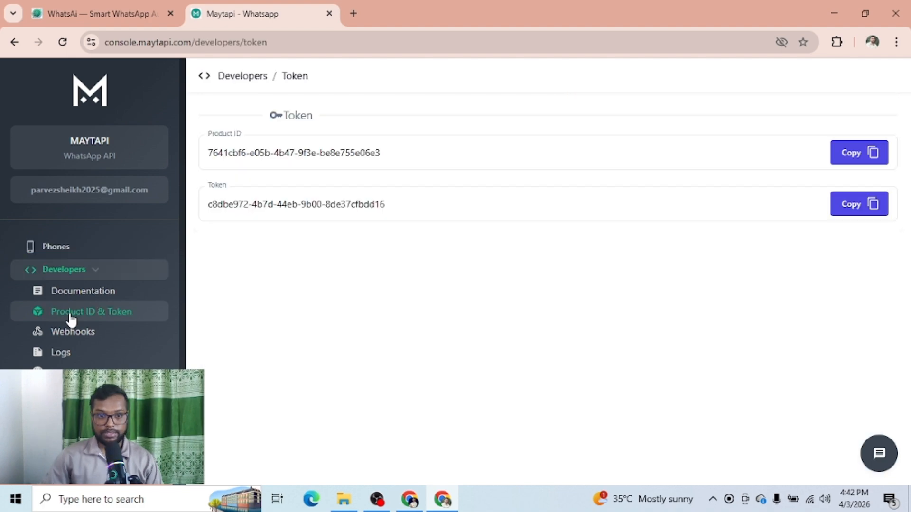
left_click(860, 157)
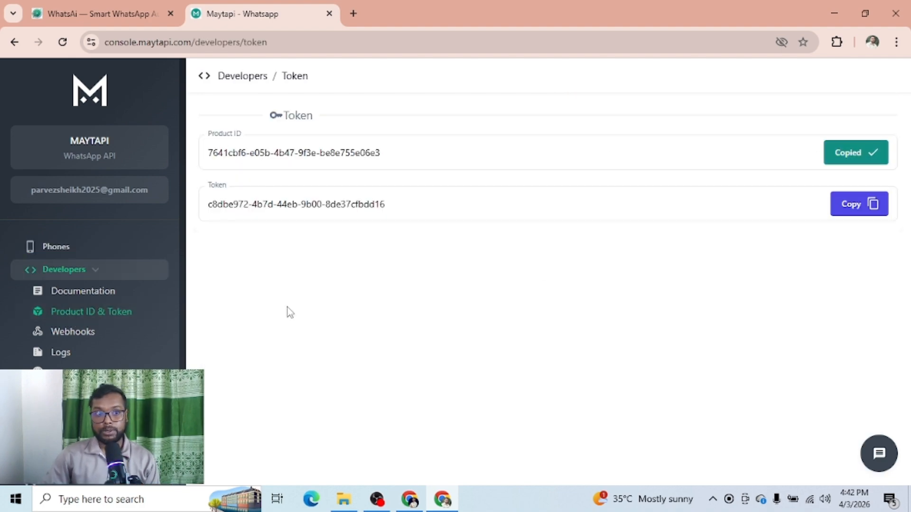
left_click(86, 9)
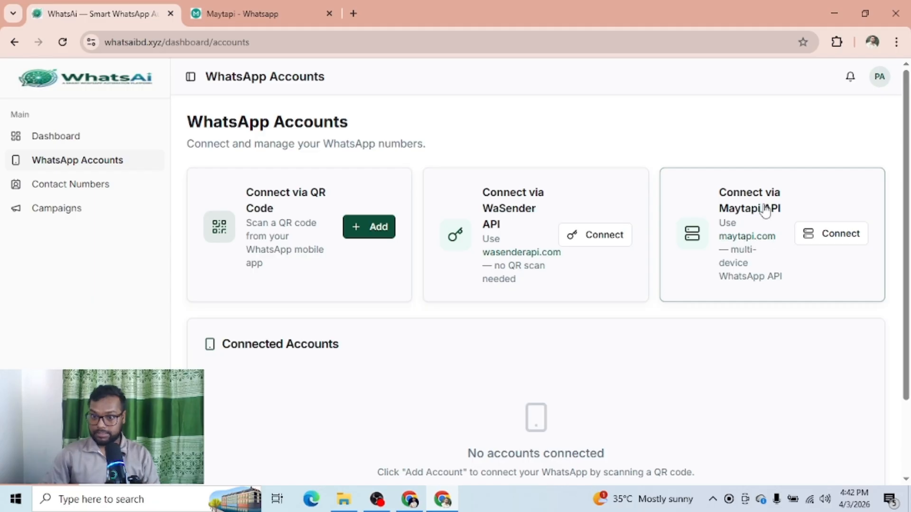
left_click(823, 237)
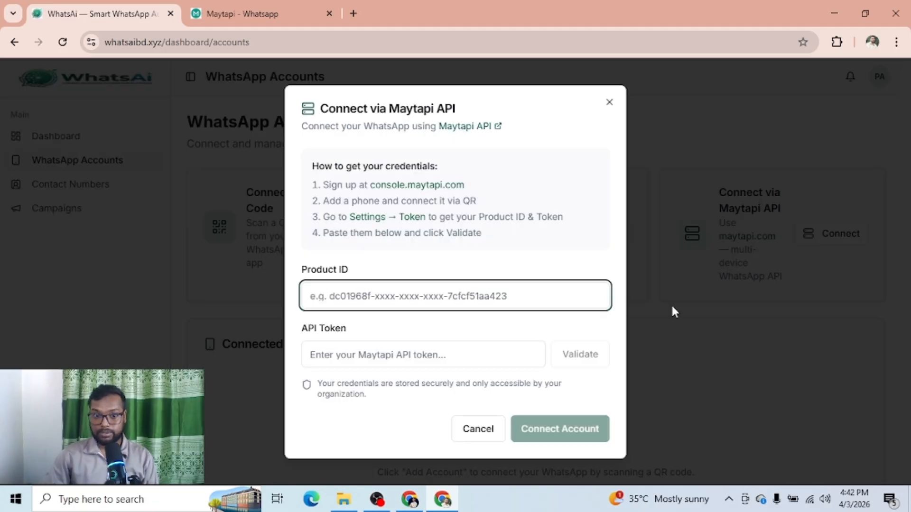
key("ctrl+v")
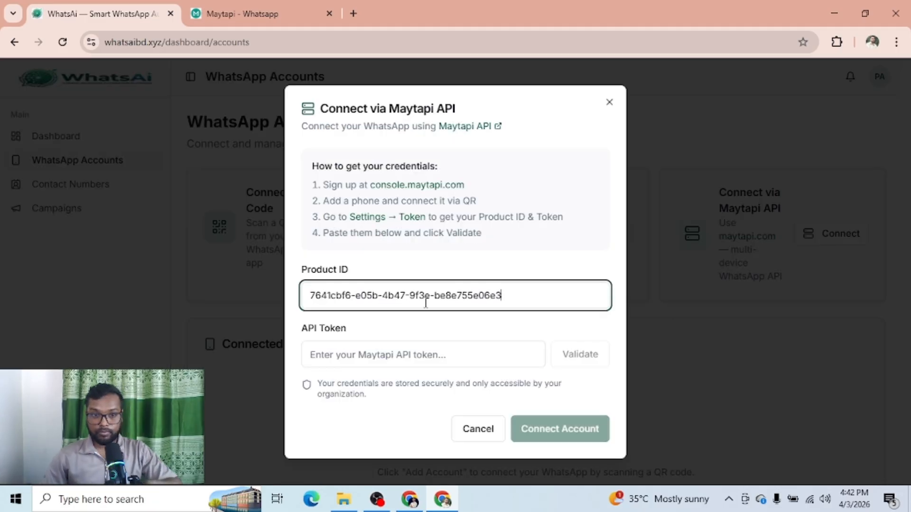
Copy the token from the Maytapi console and paste it as the API Token in WhatsAi's connection form
key("ctrl+Tab")
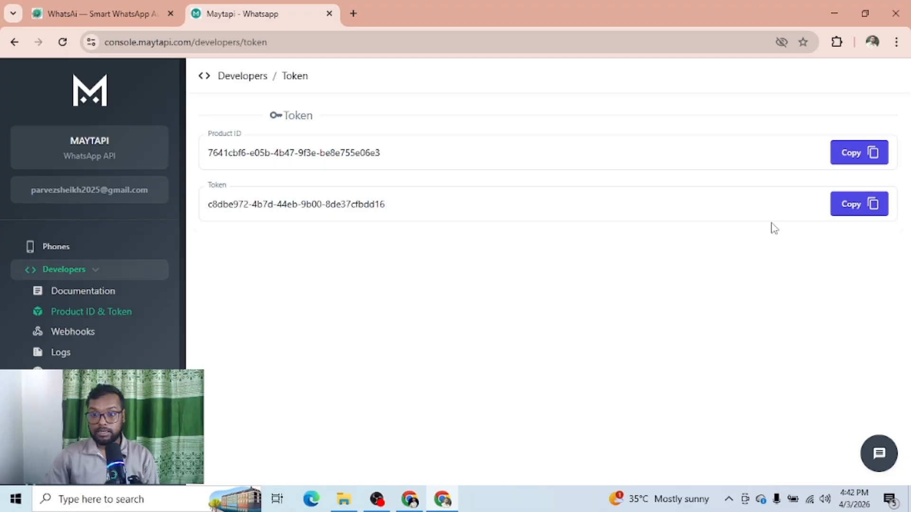
left_click(861, 211)
left_click(112, 9)
left_click(356, 354)
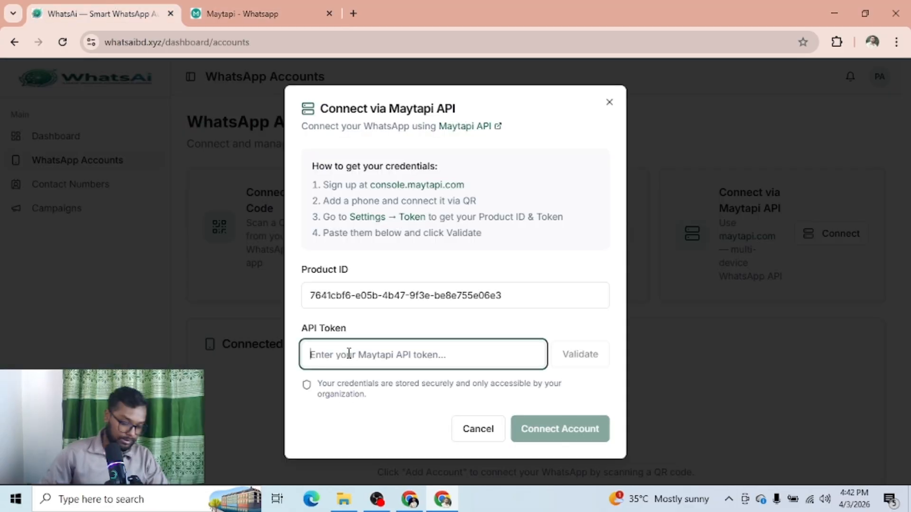
key("ctrl+v")
Validate the Maytapi credentials and connect the account without saving the credentials in the browser
left_click(590, 356)
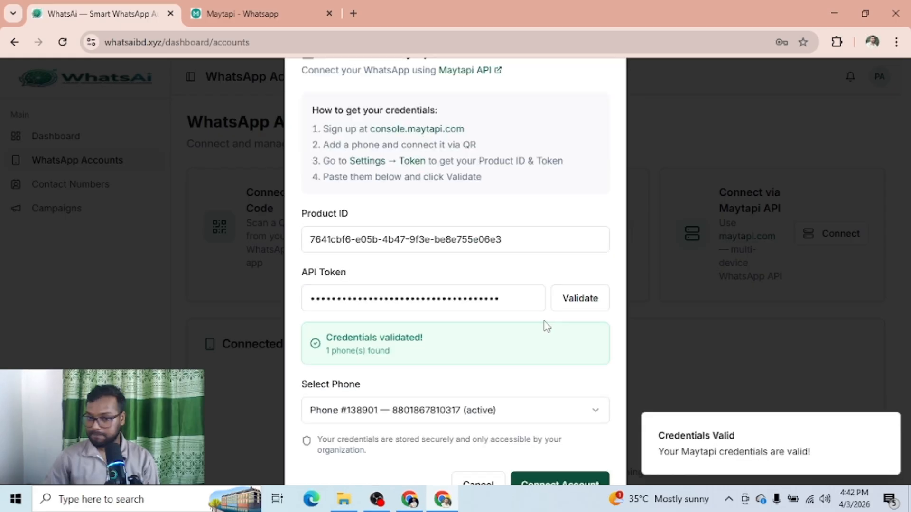
left_click(554, 474)
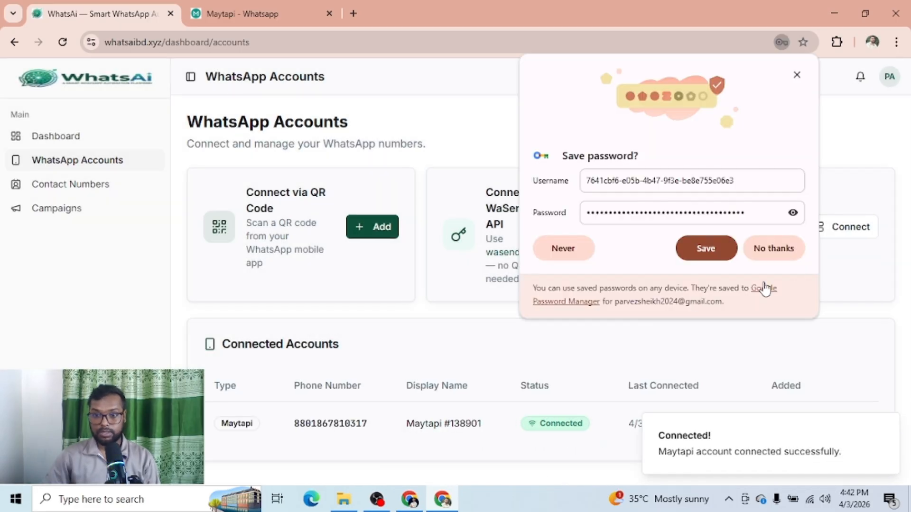
left_click(784, 251)
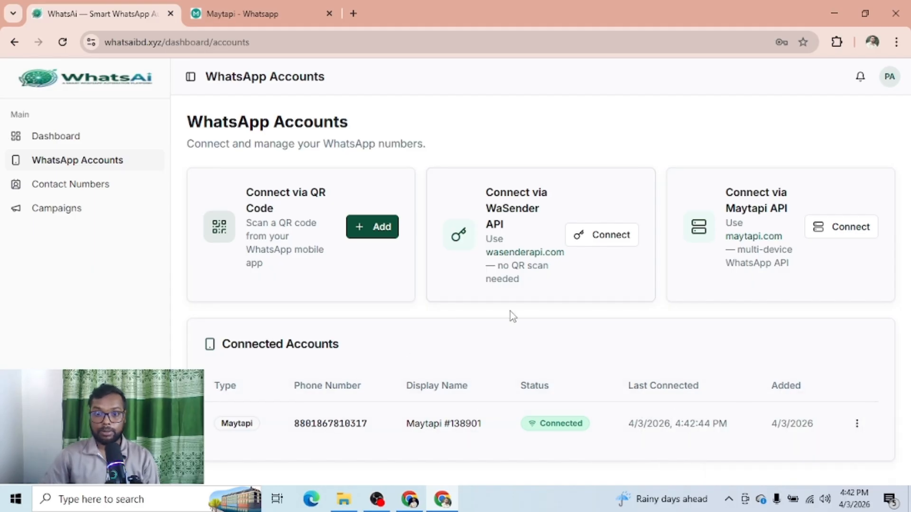
Look over the Dashboard, Contact Numbers and Campaigns pages
left_click(60, 138)
left_click(81, 194)
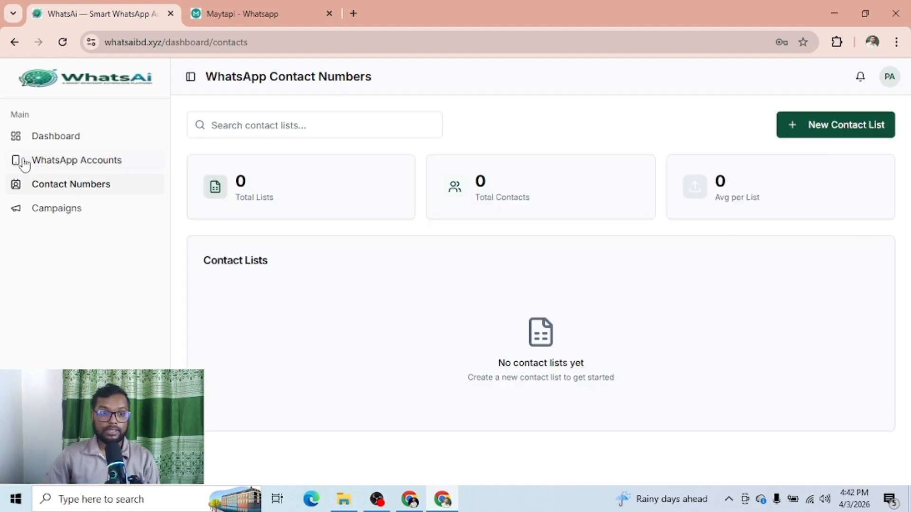
left_click(54, 211)
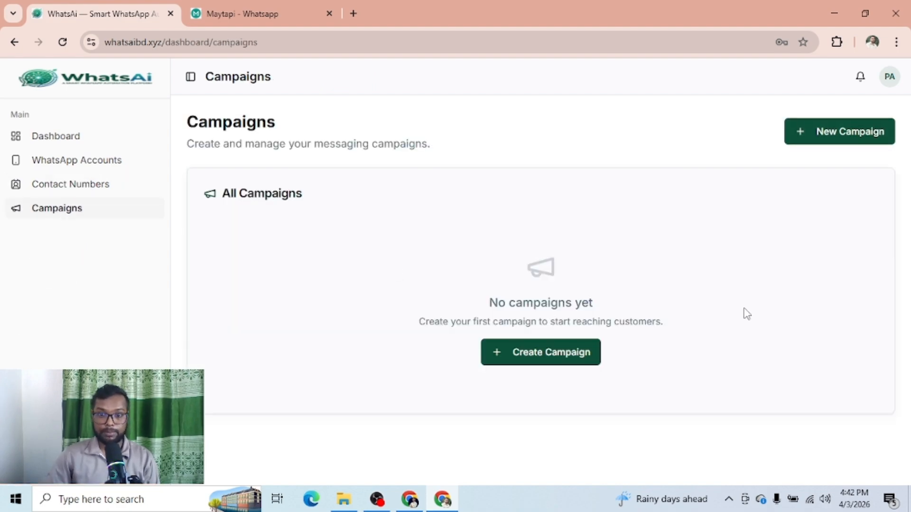
Create a campaign named "demo" that uses the connected Maytapi WhatsApp account and continue to its contacts stage
left_click(530, 366)
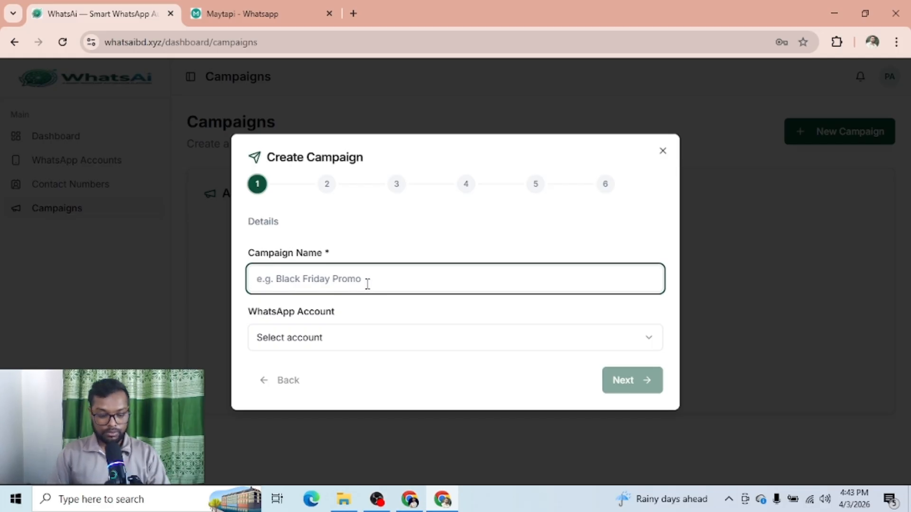
type("demo")
left_click(316, 341)
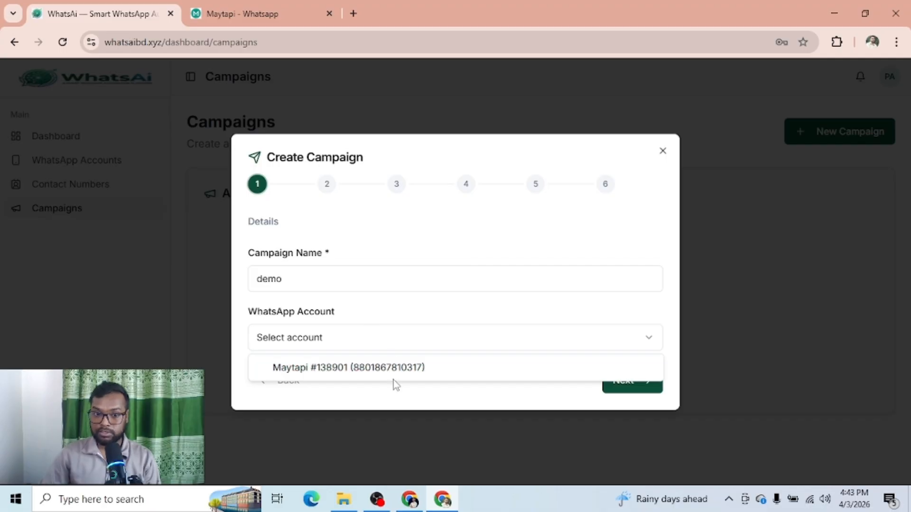
left_click(356, 372)
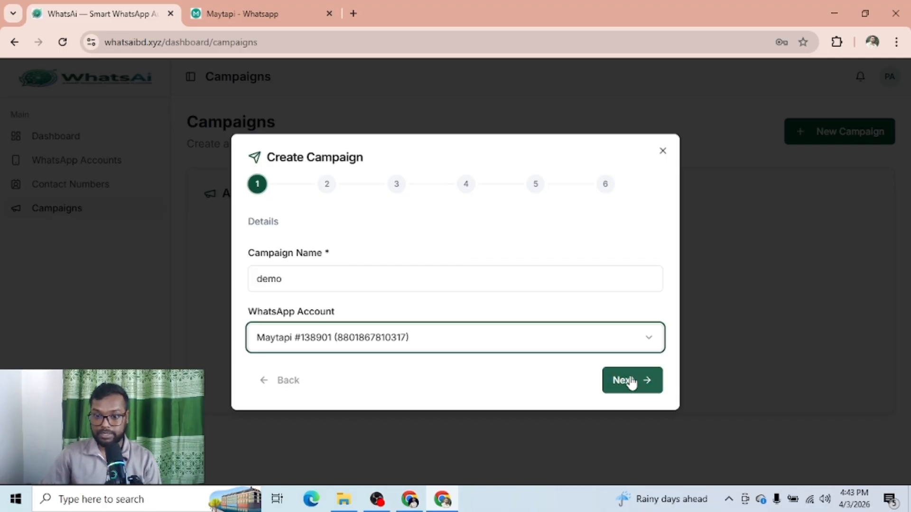
left_click(630, 381)
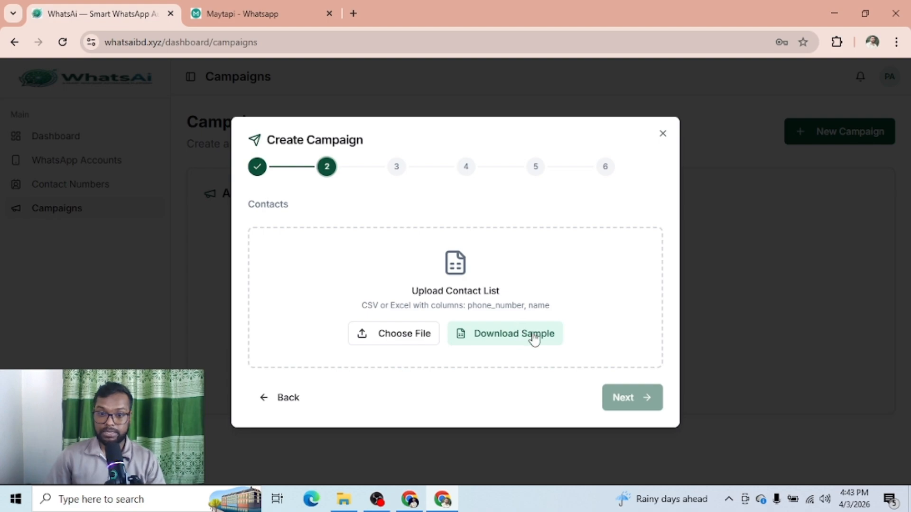
Upload Demo_Offline_report (1).xlsx from the Downloads folder as the campaign's contact list
left_click(399, 340)
left_click(60, 118)
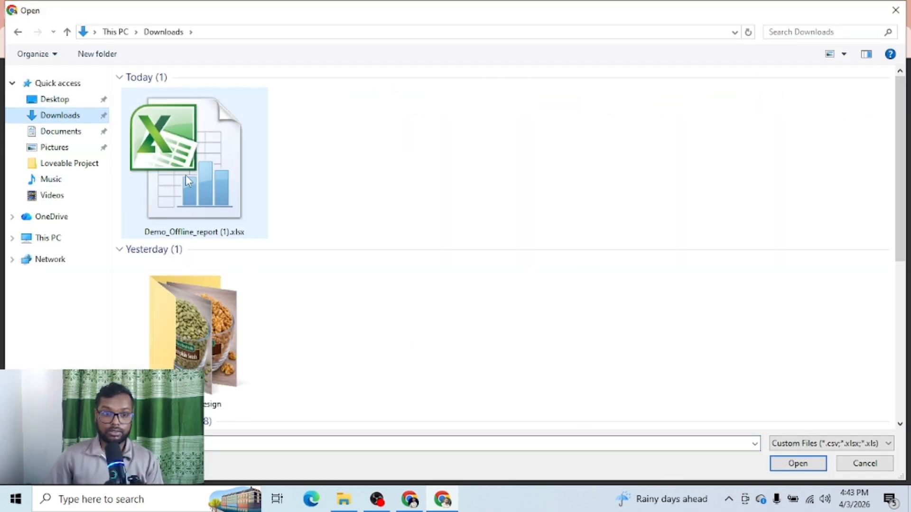
double_click(191, 173)
Examine the phone numbers and names in the preview of the uploaded contact list
scroll(395, 306, "down", 2)
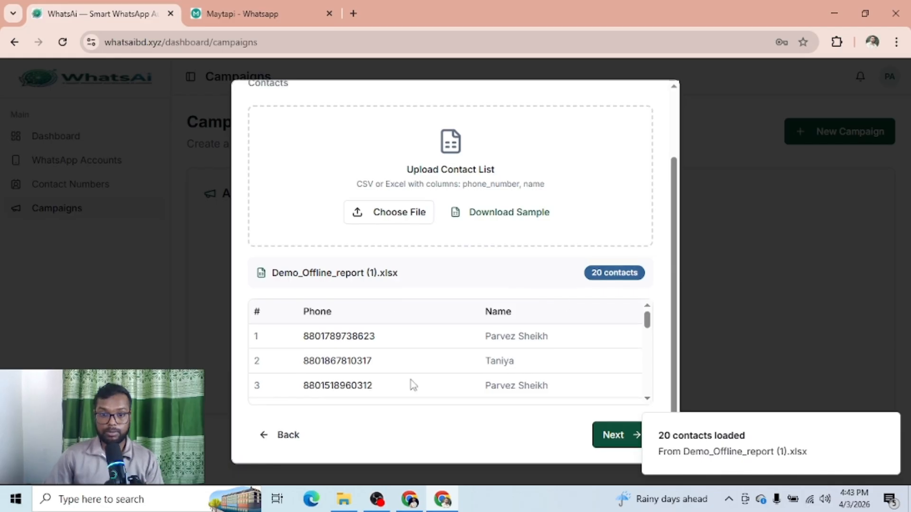
scroll(482, 319, "down", 7)
scroll(505, 362, "down", 2)
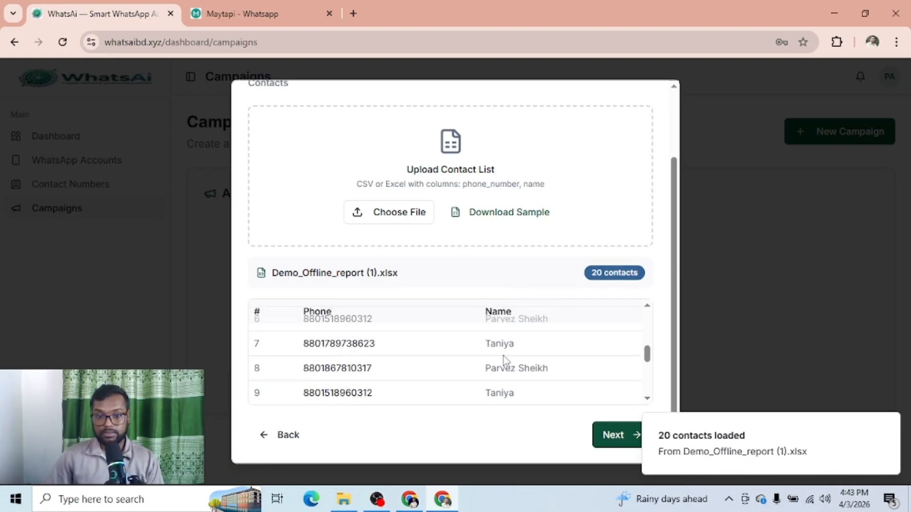
scroll(429, 380, "up", 8)
scroll(426, 379, "down", 8)
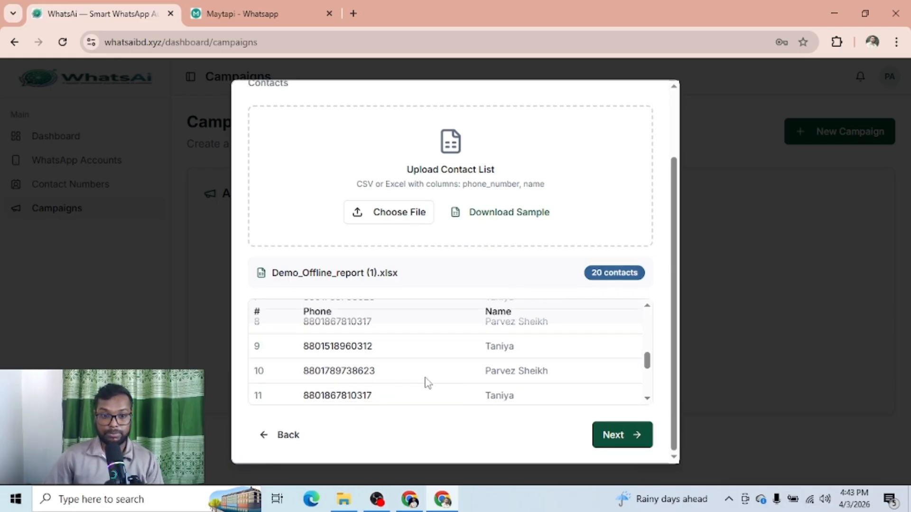
scroll(422, 388, "up", 8)
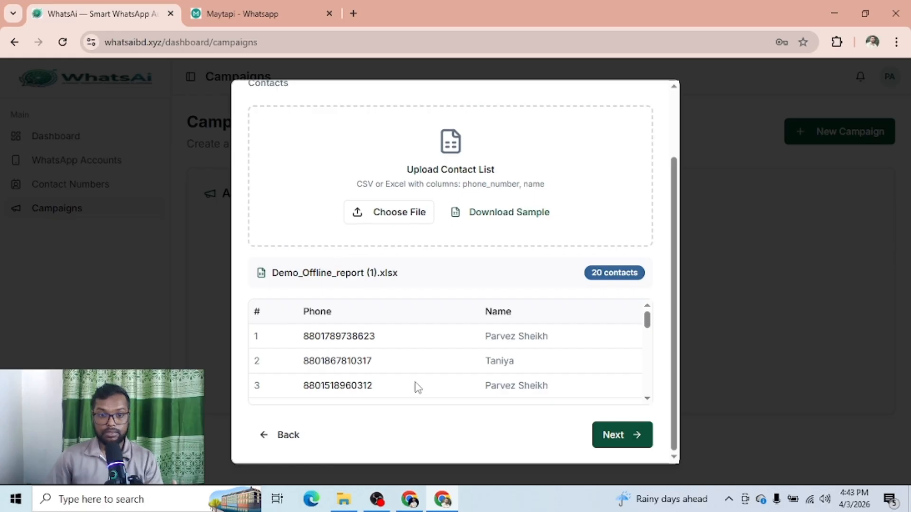
scroll(351, 359, "down", 8)
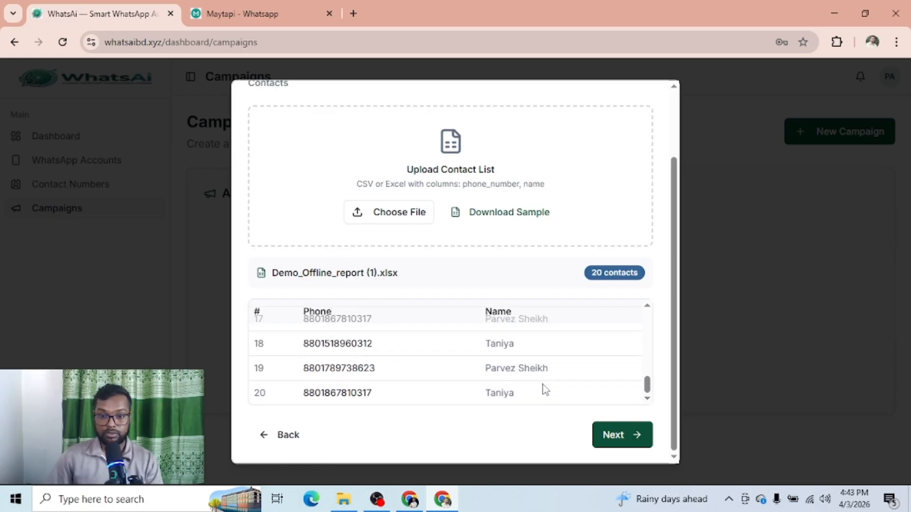
scroll(587, 308, "up", 6)
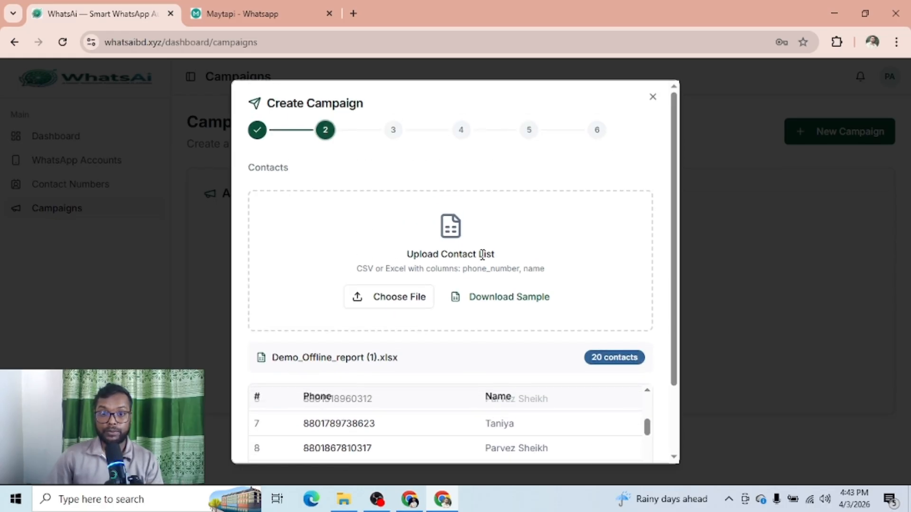
scroll(464, 320, "down", 2)
scroll(489, 337, "up", 3)
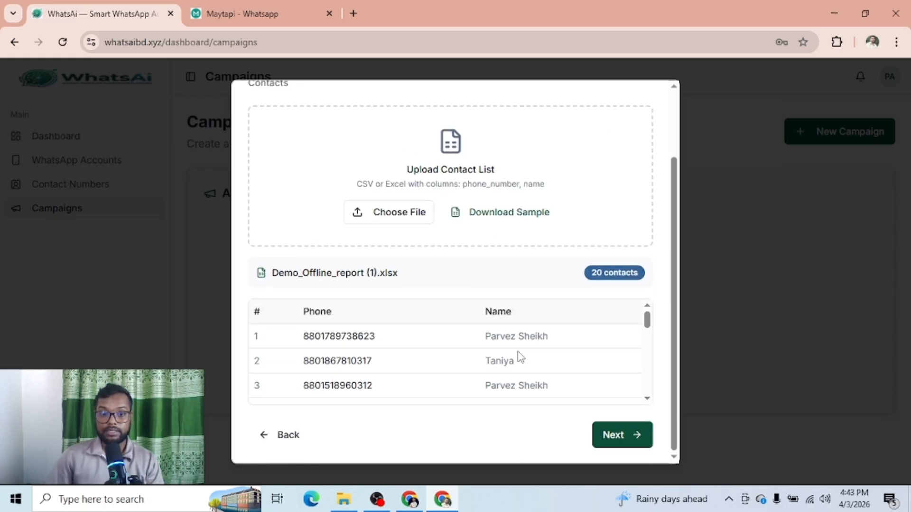
Continue to the campaign's message stage and write the message template "hi {{name}}"
left_click(610, 433)
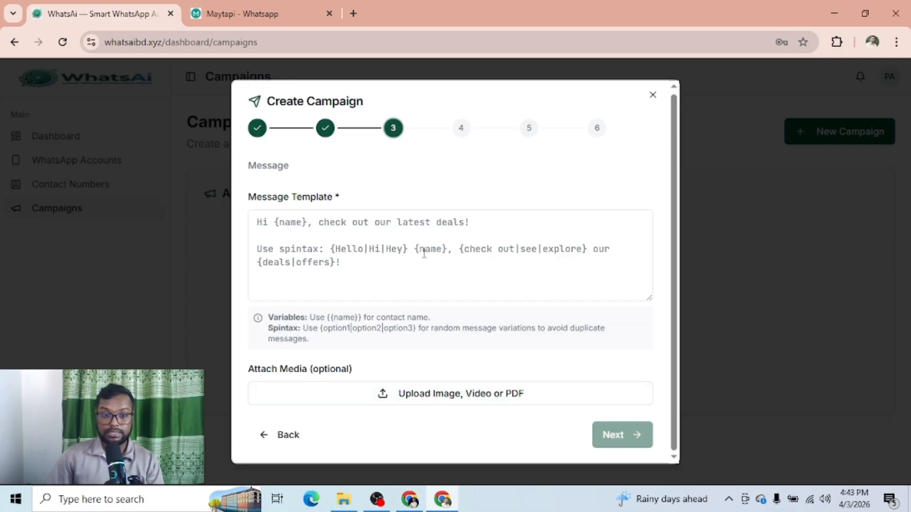
left_click(367, 258)
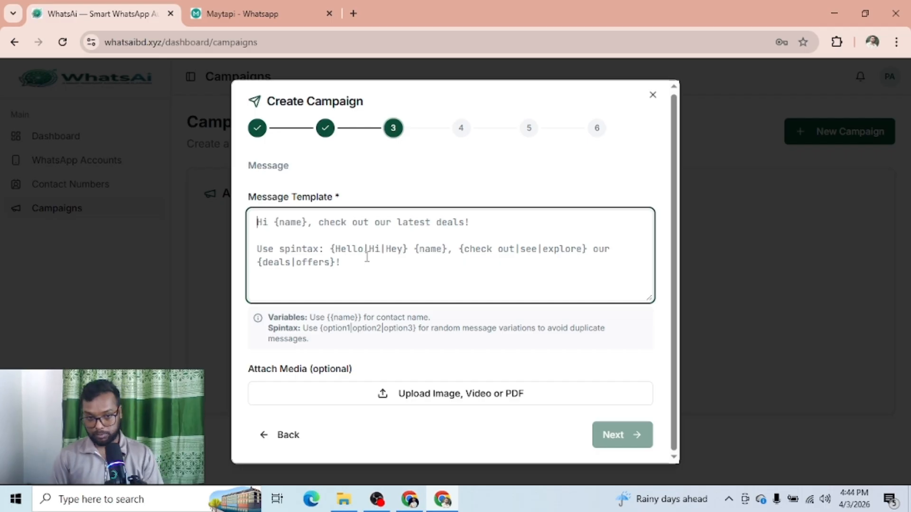
type("hi {{")
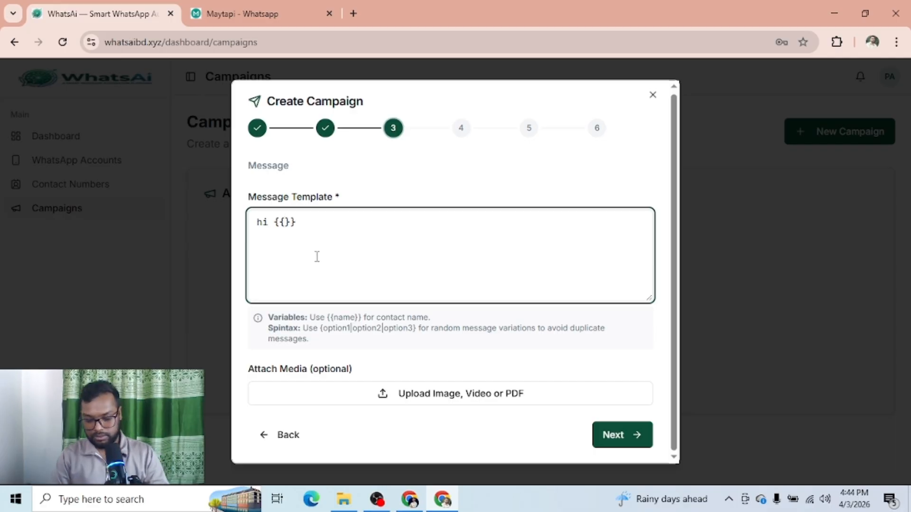
type("name")
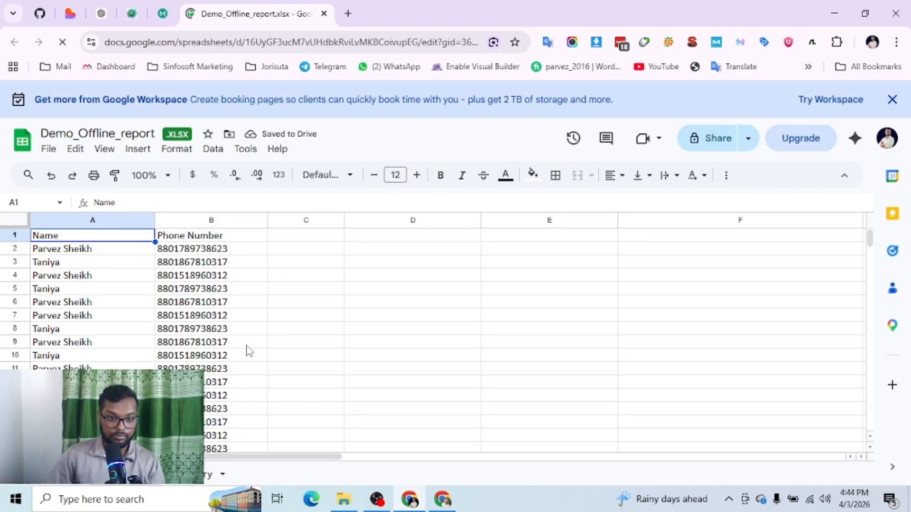
Examine the Name and Phone Number columns of the Demo_Offline_report spreadsheet in Google Sheets, then return to the WhatsAi campaign
left_click(116, 251)
left_click(181, 252)
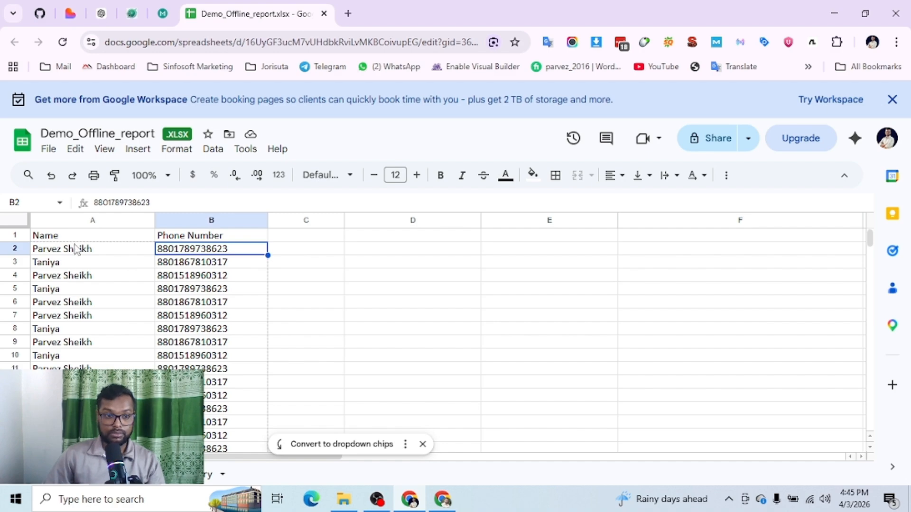
left_click_drag(73, 236, 88, 435)
left_click(201, 220)
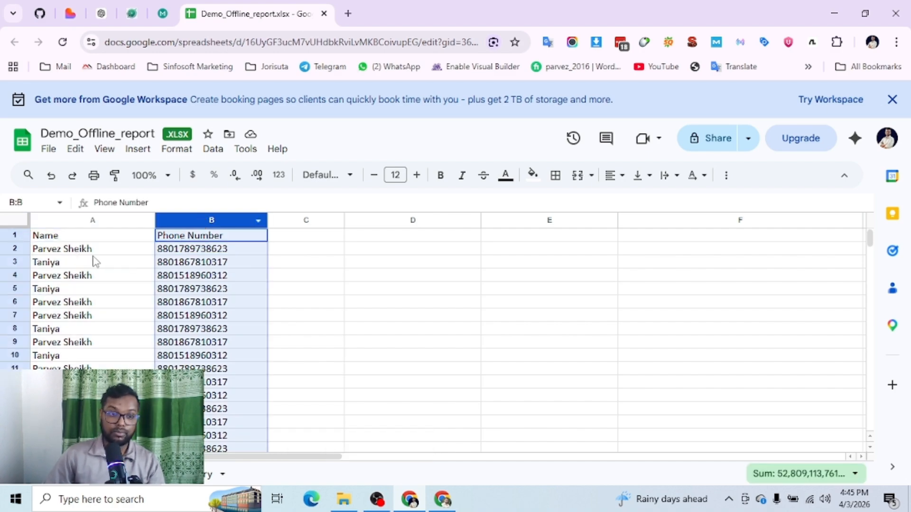
key("ctrl+c")
left_click(62, 248)
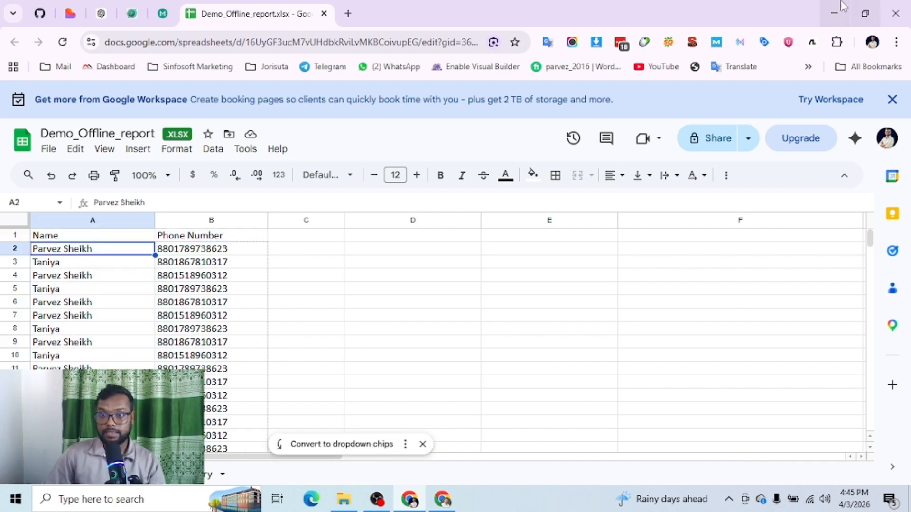
left_click(835, 14)
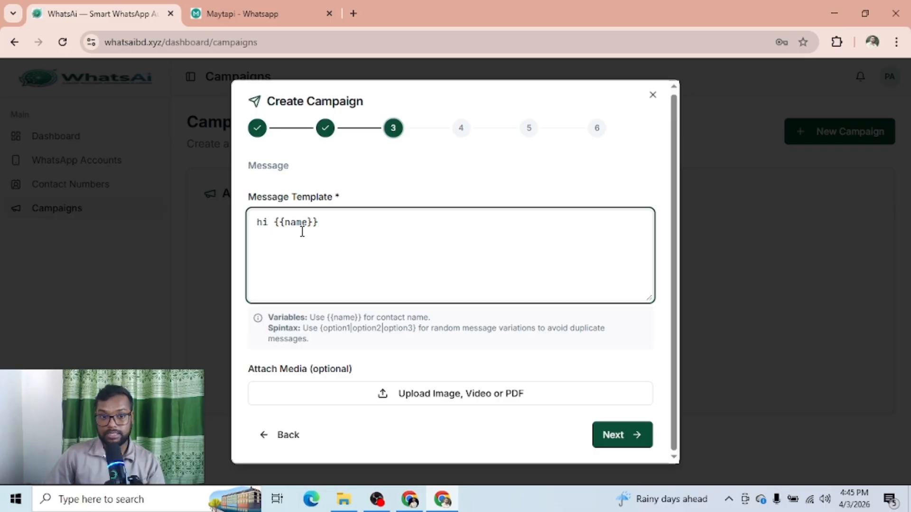
Check the first contact's phone number and name in the Google Sheets contact list, and switch back to the WhatsAi campaign
left_click(440, 504)
left_click(199, 251)
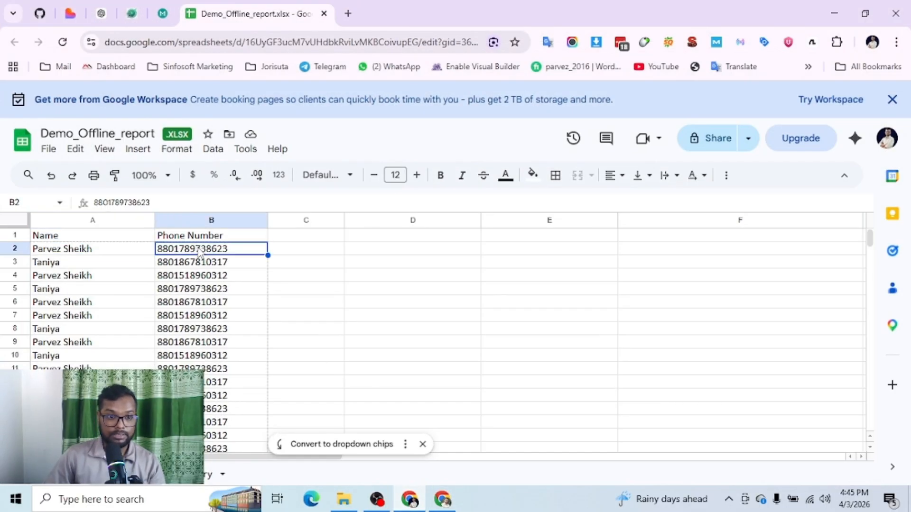
left_click(61, 253)
left_click(441, 503)
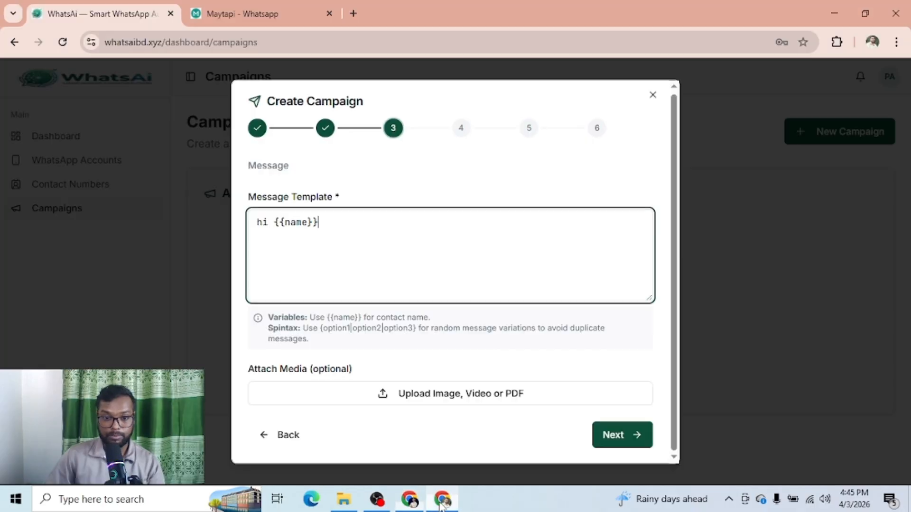
Add a second line reading "wiyefurrrgbvfgfdg" below the greeting in the message template and continue to the schedule stage
left_click_drag(274, 223, 373, 233)
left_click(335, 234)
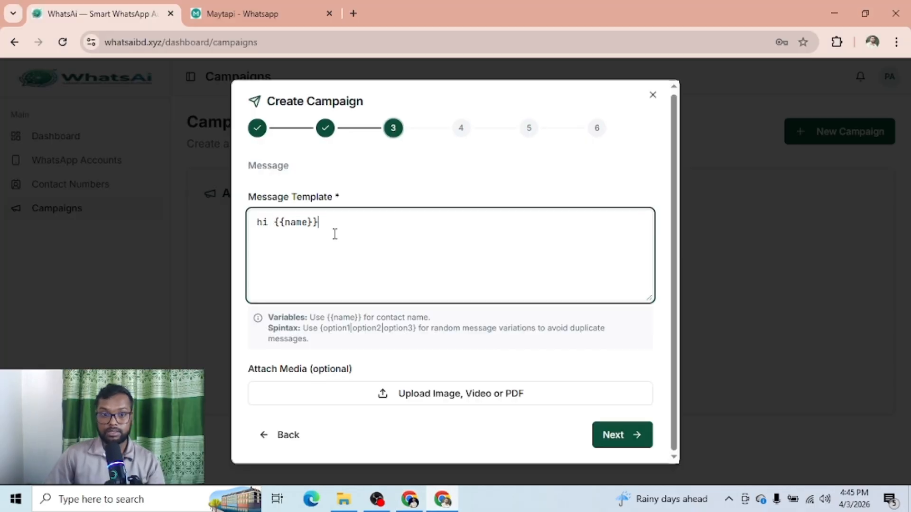
type("wiyefurrrgbvfgfdg")
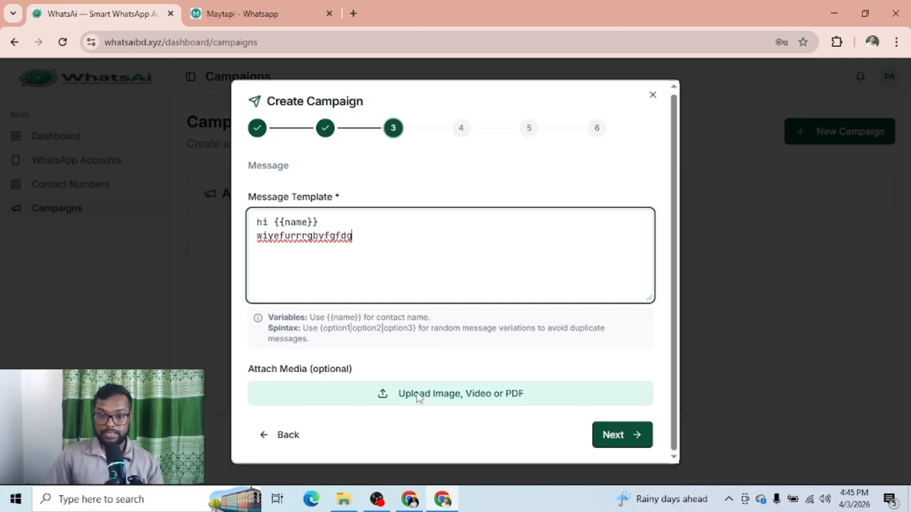
left_click(630, 442)
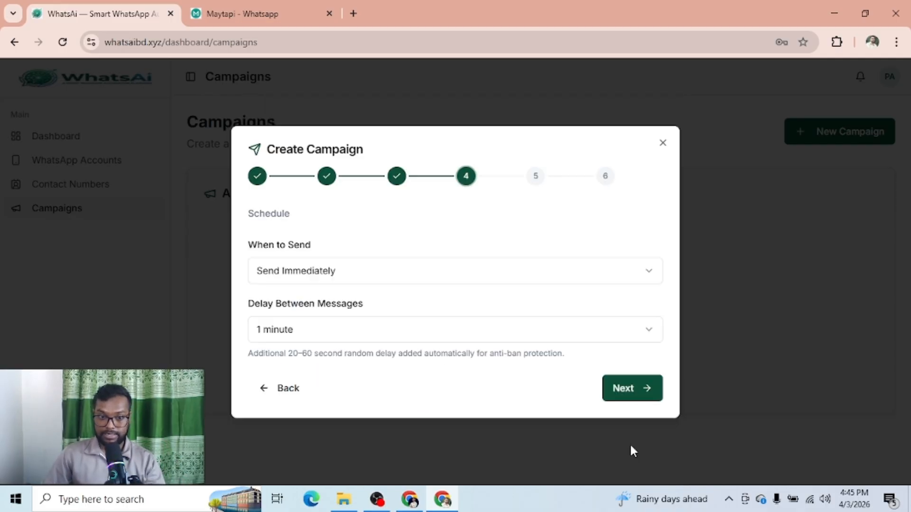
Try Schedule for Later as the campaign's sending time and return it to Send Immediately
left_click(307, 279)
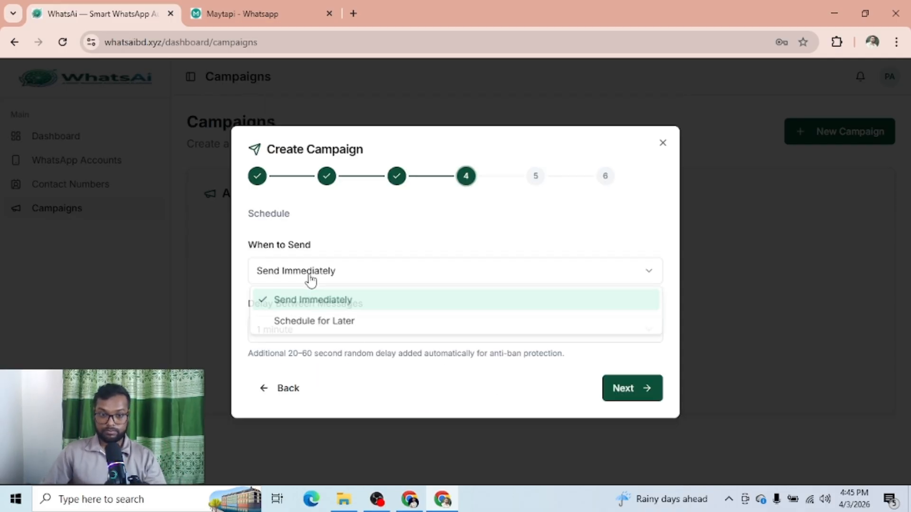
left_click(336, 324)
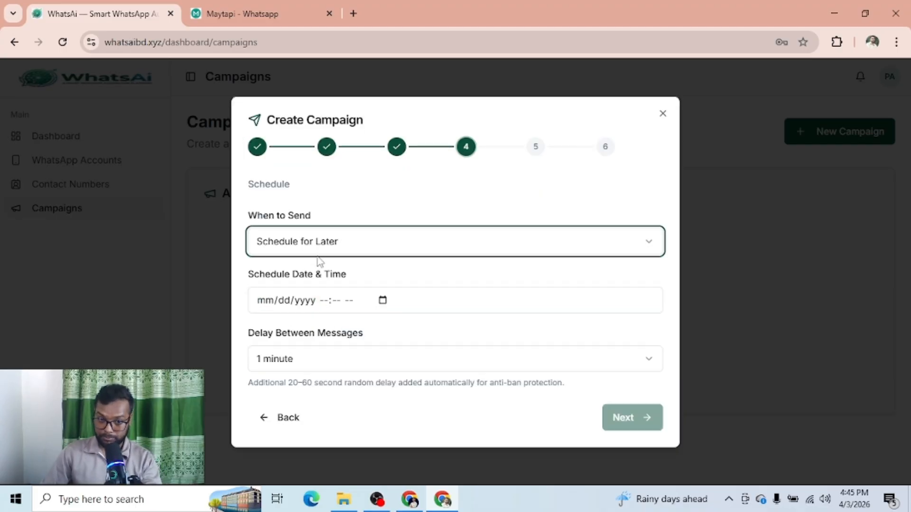
left_click(333, 256)
left_click(335, 272)
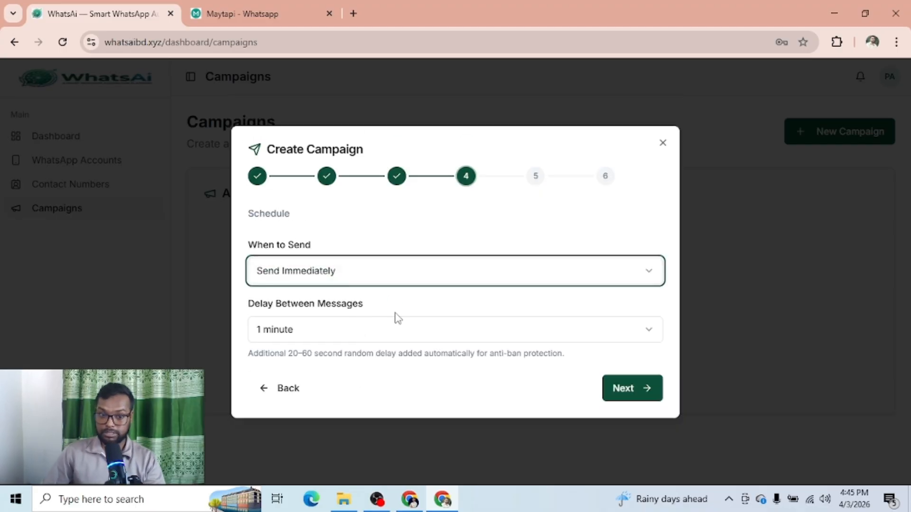
Choose 1 minute as the delay between messages and continue to the campaign's protection stage
left_click(332, 331)
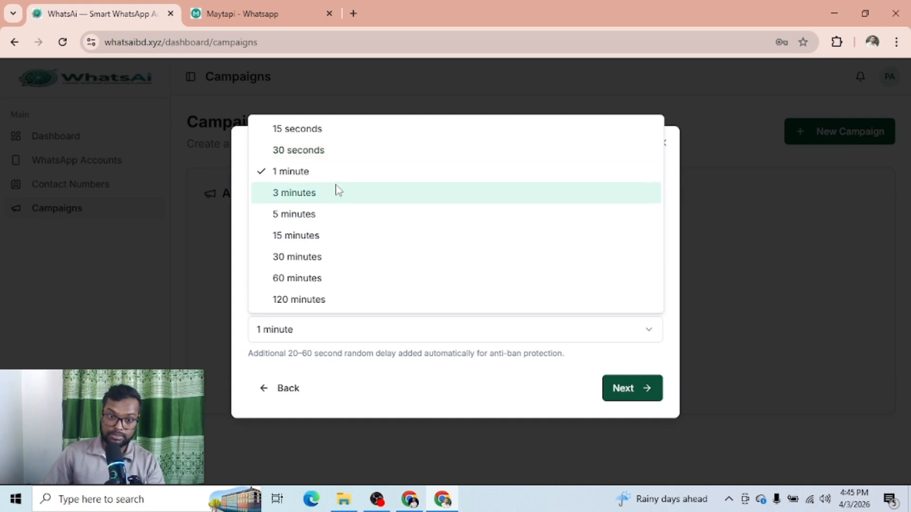
left_click(335, 329)
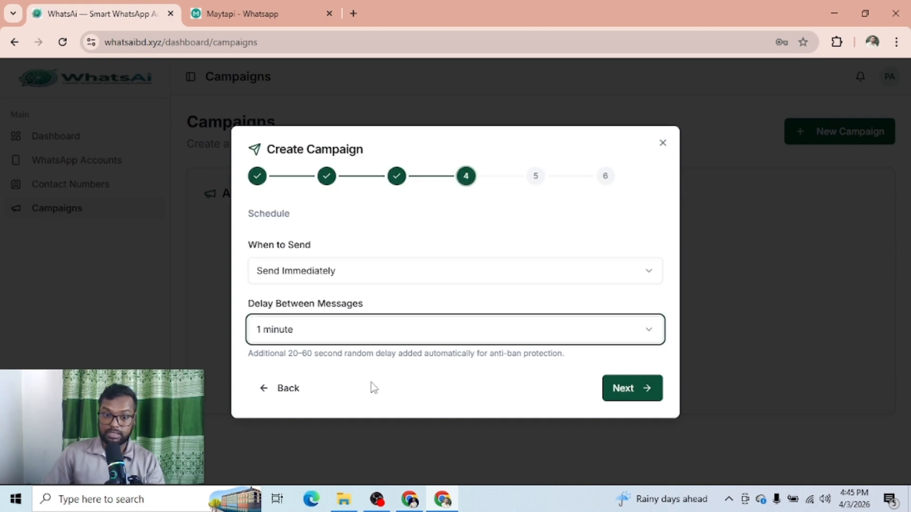
left_click(311, 338)
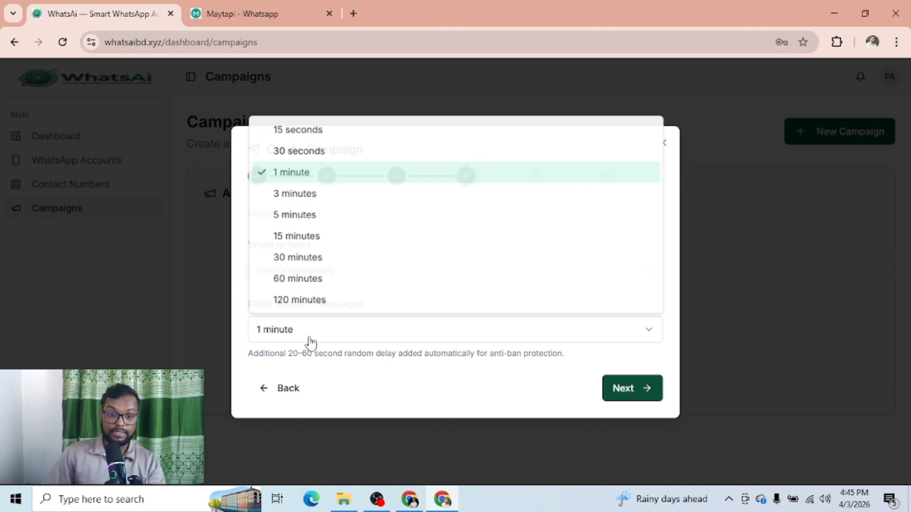
left_click(292, 176)
left_click(315, 335)
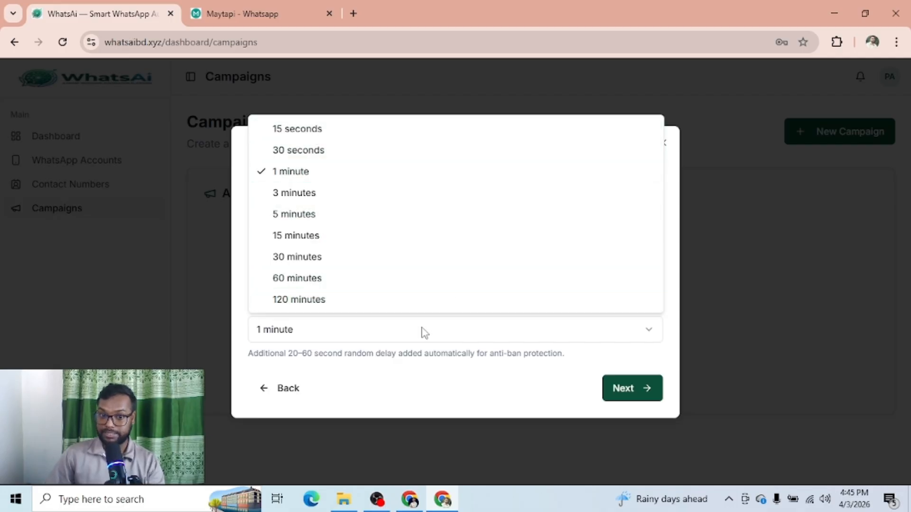
left_click(292, 173)
left_click(346, 330)
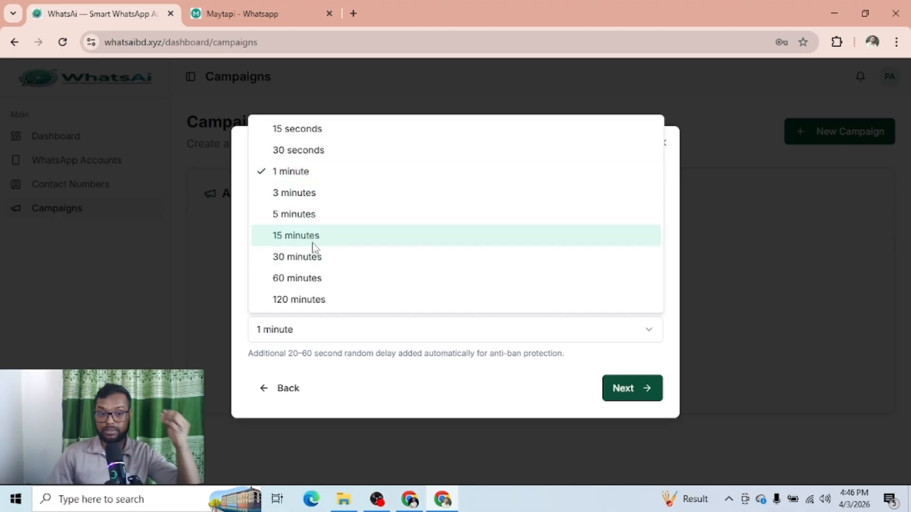
left_click(317, 177)
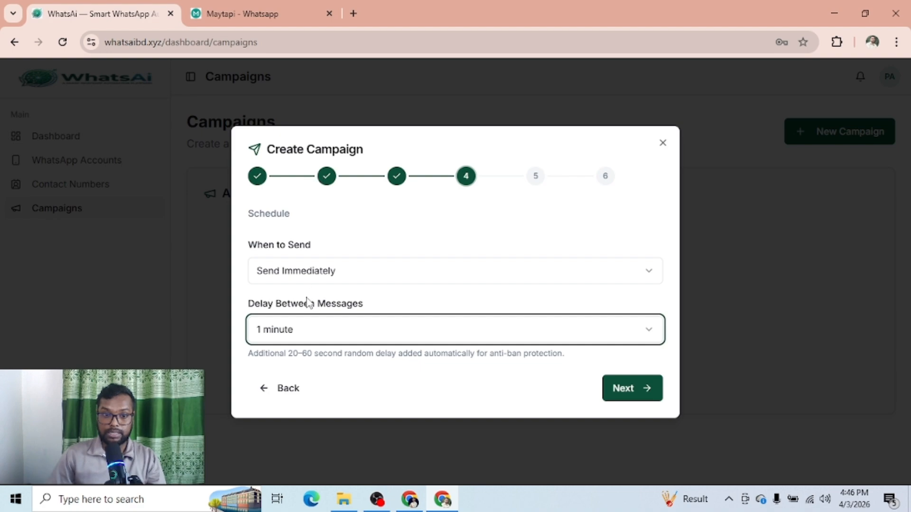
left_click(309, 332)
left_click(334, 334)
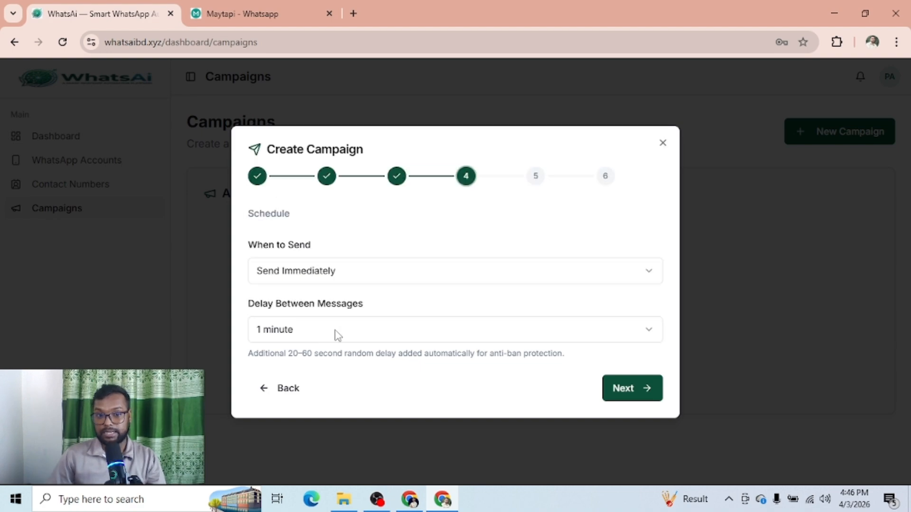
left_click(622, 384)
Look through the anti-ban settings, from the warm-up and auto-stop options to the multi-account distribution and campaign time window
scroll(551, 330, "down", 2)
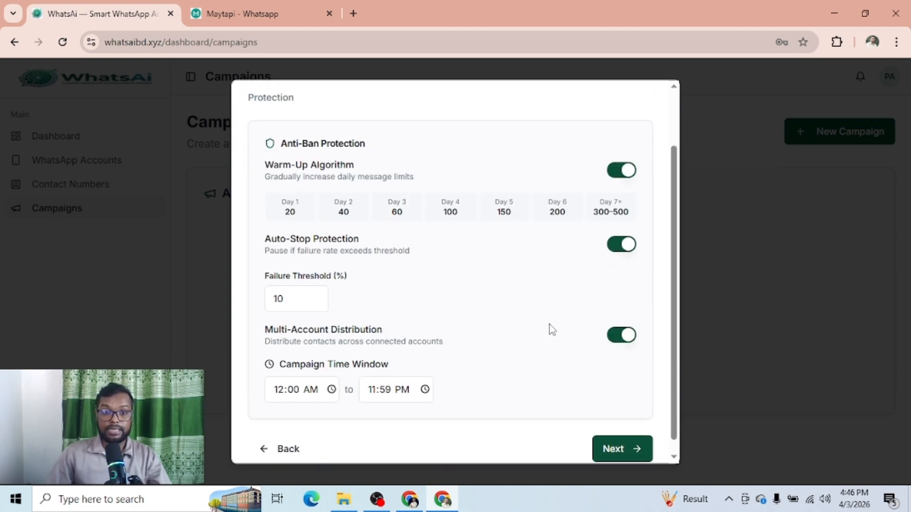
scroll(550, 325, "up", 2)
scroll(339, 341, "down", 2)
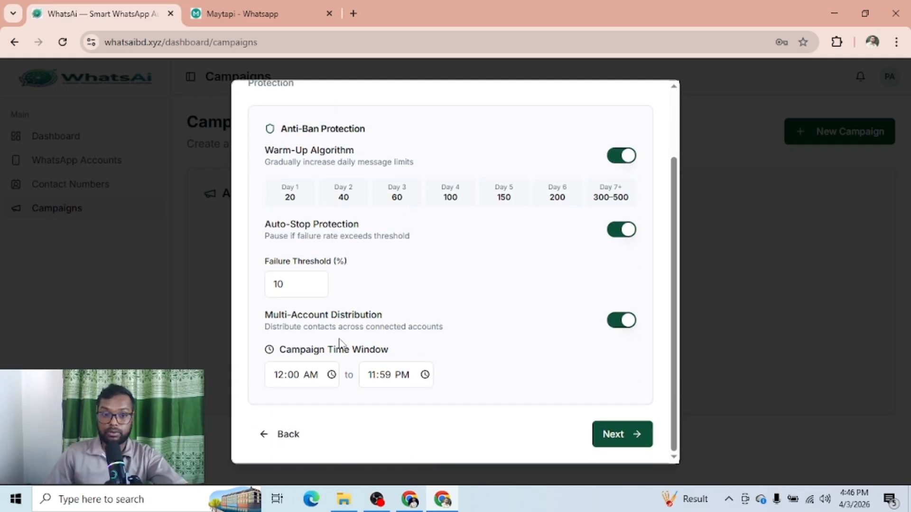
scroll(411, 299, "up", 2)
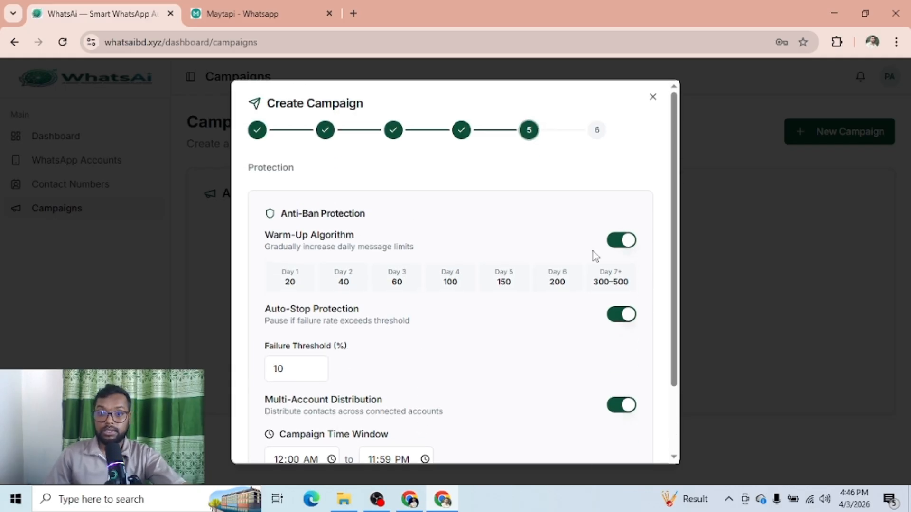
scroll(550, 350, "down", 2)
scroll(434, 356, "up", 2)
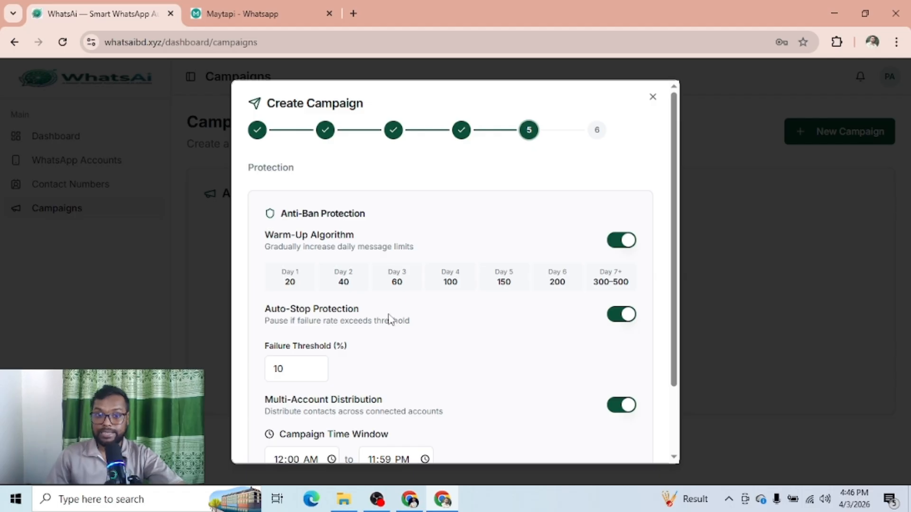
Examine the daily message limits that the Warm-Up Algorithm applies from Day 1 to Day 7+
left_click_drag(447, 282, 456, 284)
left_click(452, 281)
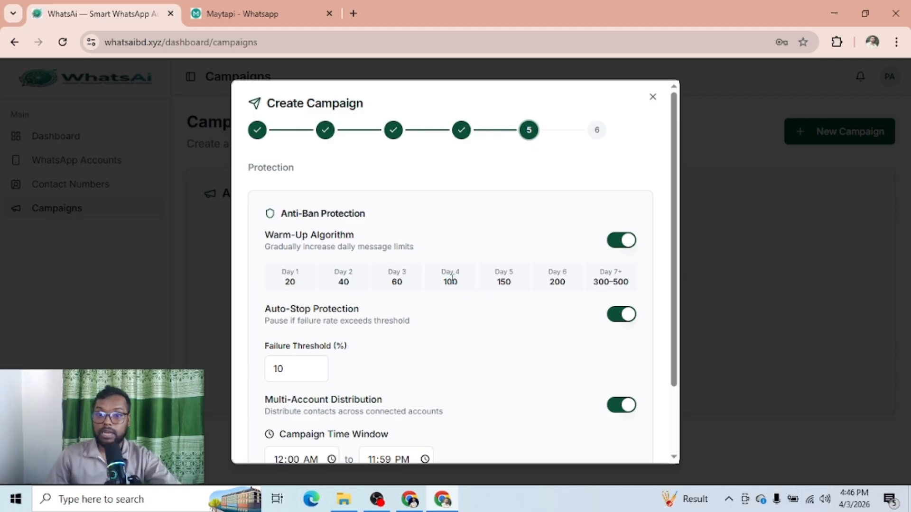
scroll(482, 235, "down", 2)
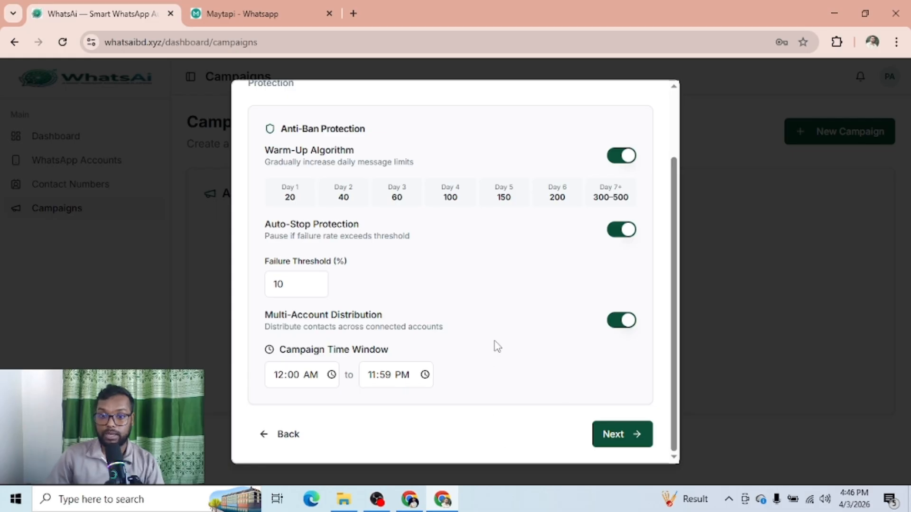
scroll(497, 347, "up", 2)
double_click(290, 283)
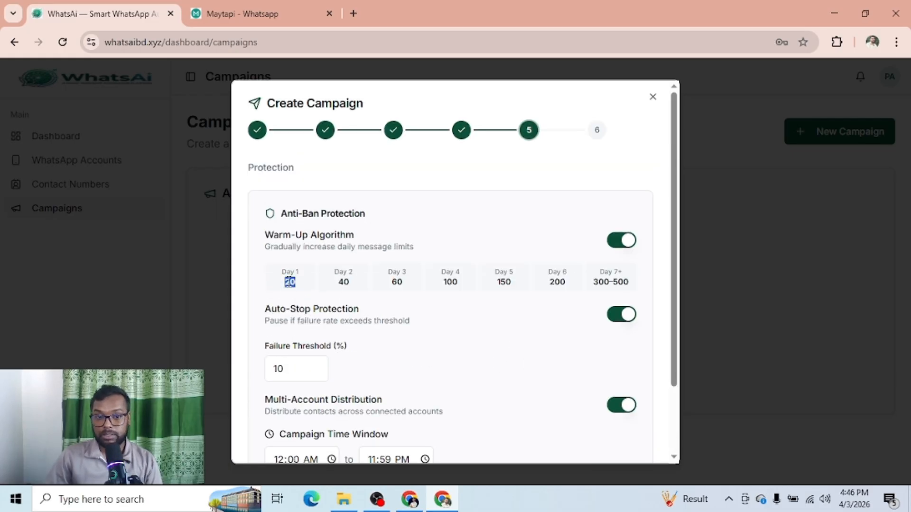
left_click(348, 279)
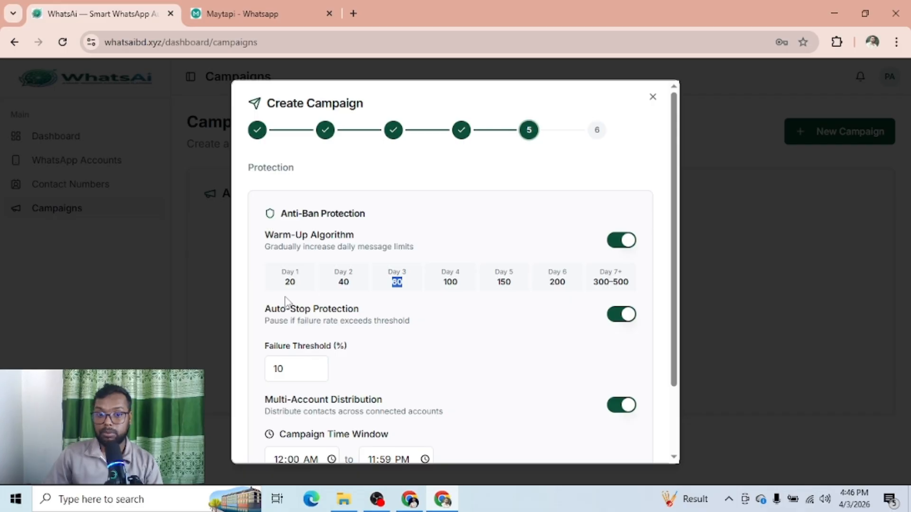
left_click_drag(285, 297, 392, 347)
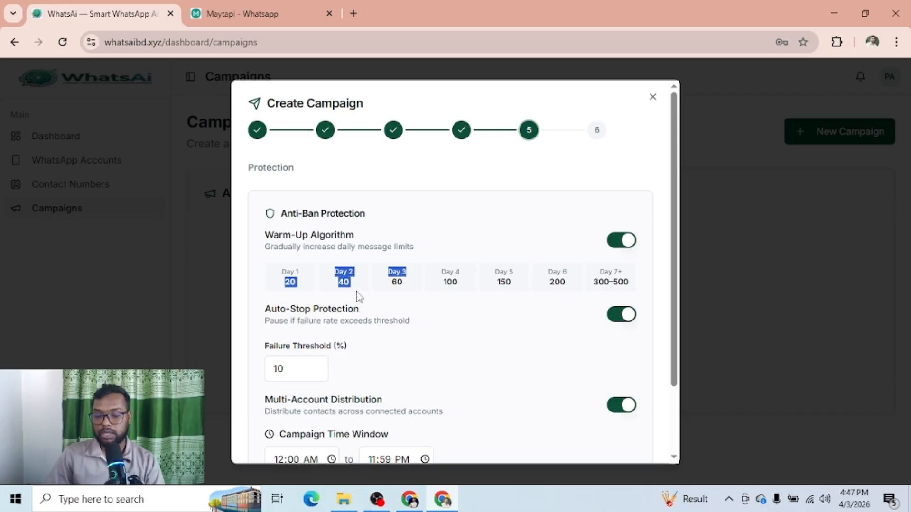
left_click(290, 279)
left_click_drag(264, 271, 478, 280)
left_click(513, 291)
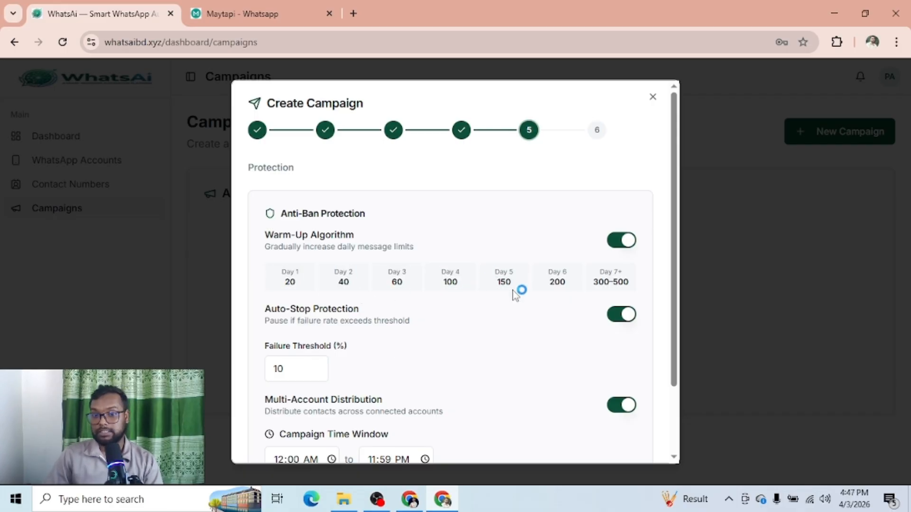
Turn the Warm-Up Algorithm off and back on
scroll(520, 294, "down", 2)
scroll(549, 256, "up", 2)
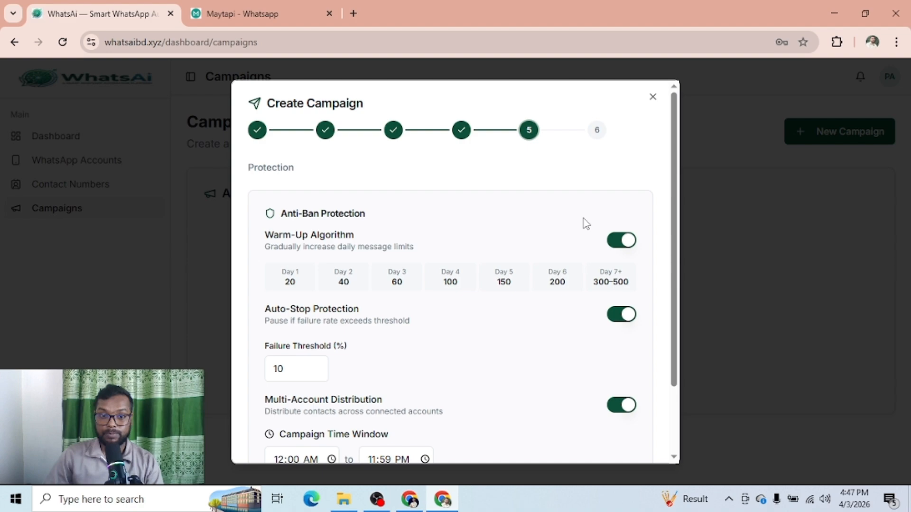
left_click(620, 241)
left_click(625, 241)
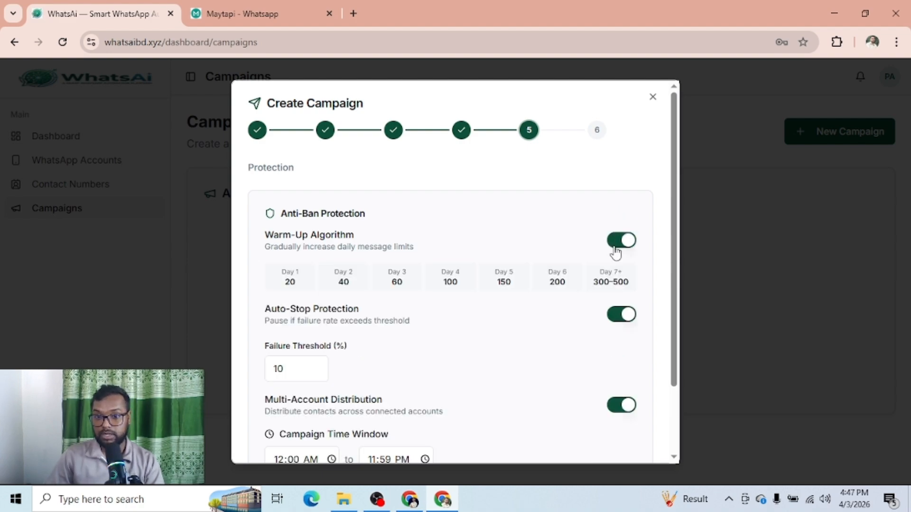
Set the auto-stop failure threshold to 10% and continue to the campaign's review stage
scroll(616, 253, "down", 2)
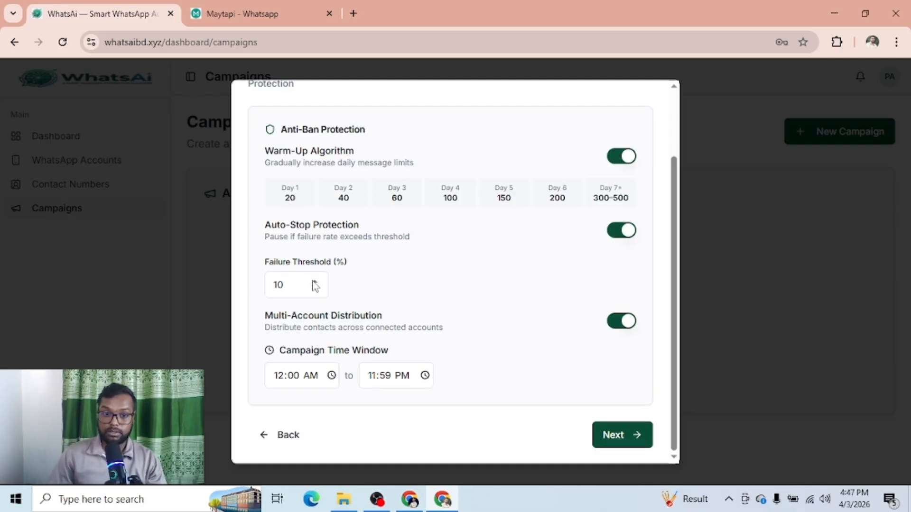
left_click(280, 285)
double_click(280, 285)
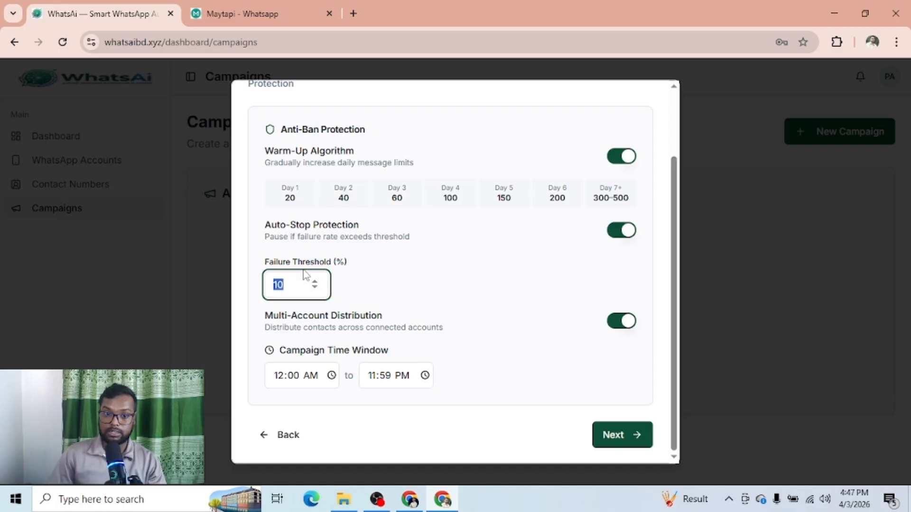
type("10")
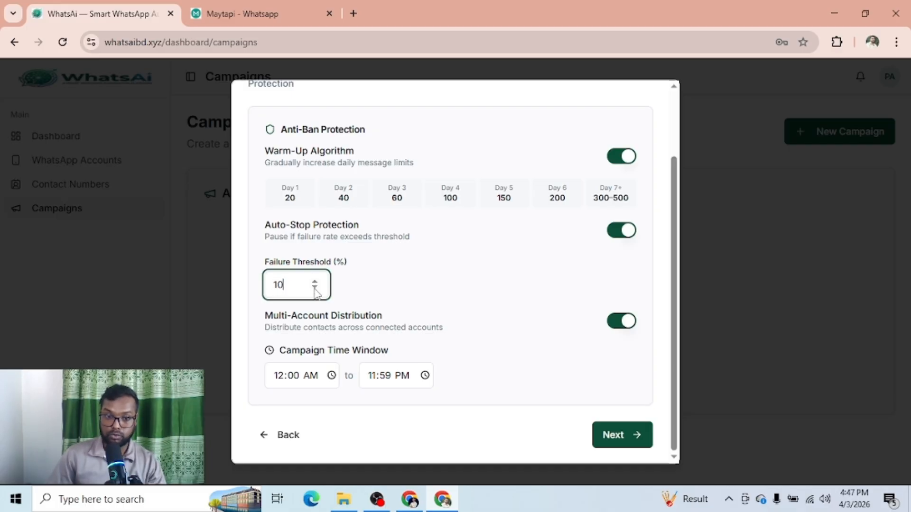
left_click(359, 291)
left_click(326, 284)
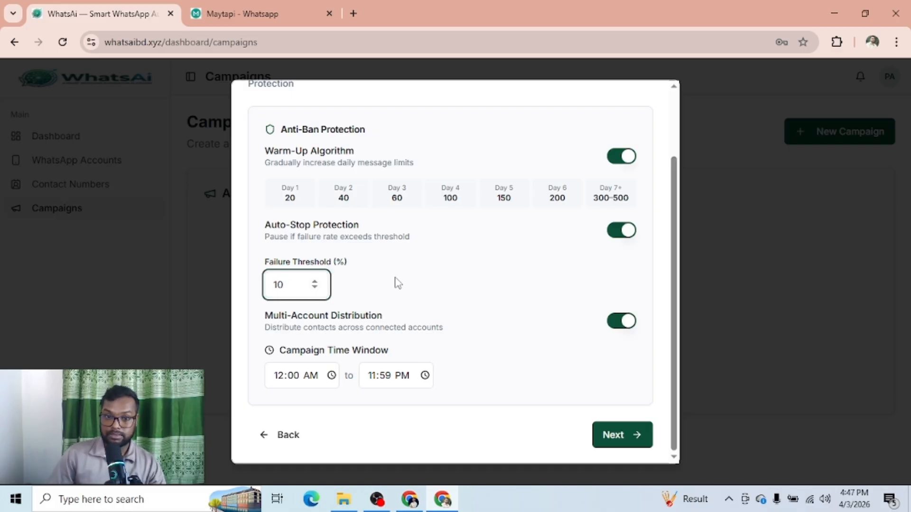
left_click(396, 280)
left_click(301, 285)
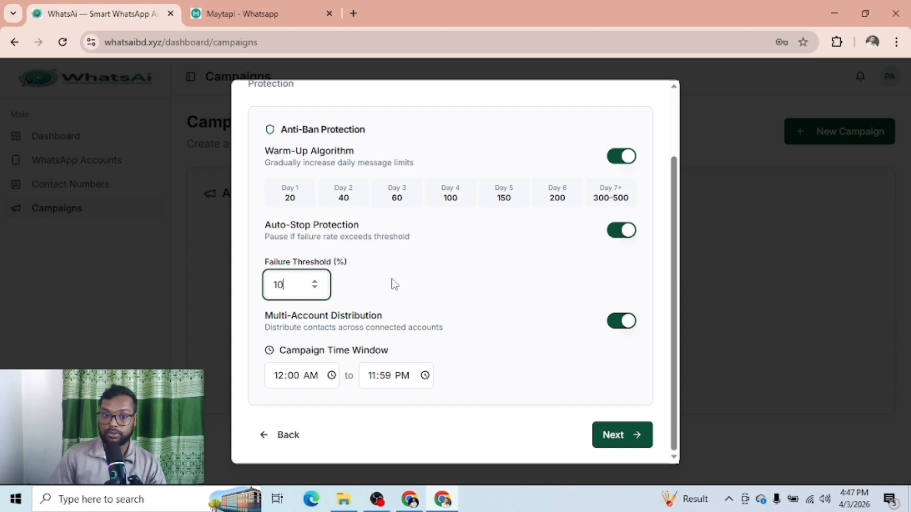
left_click(394, 283)
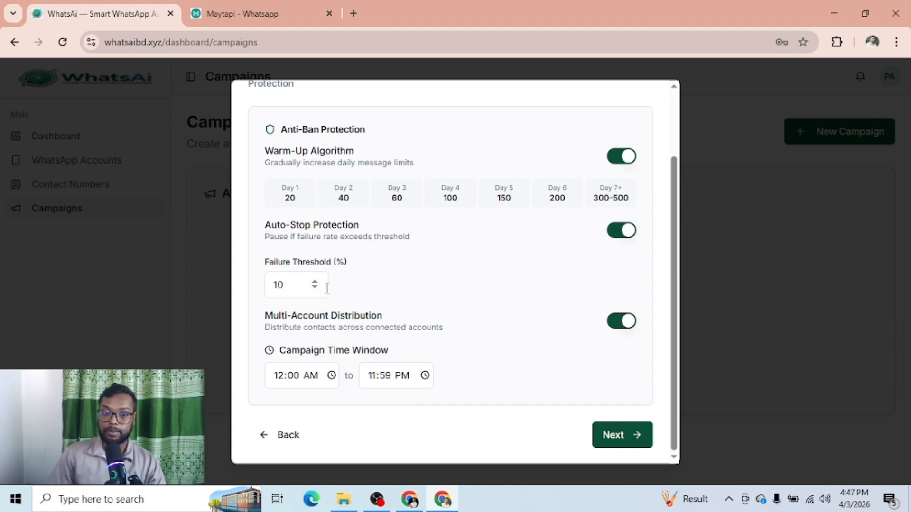
left_click(296, 288)
left_click(378, 286)
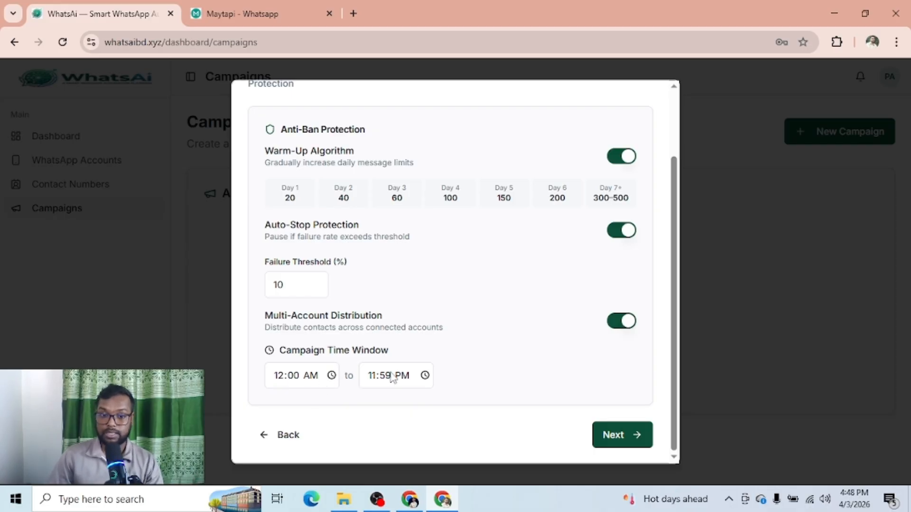
left_click(619, 434)
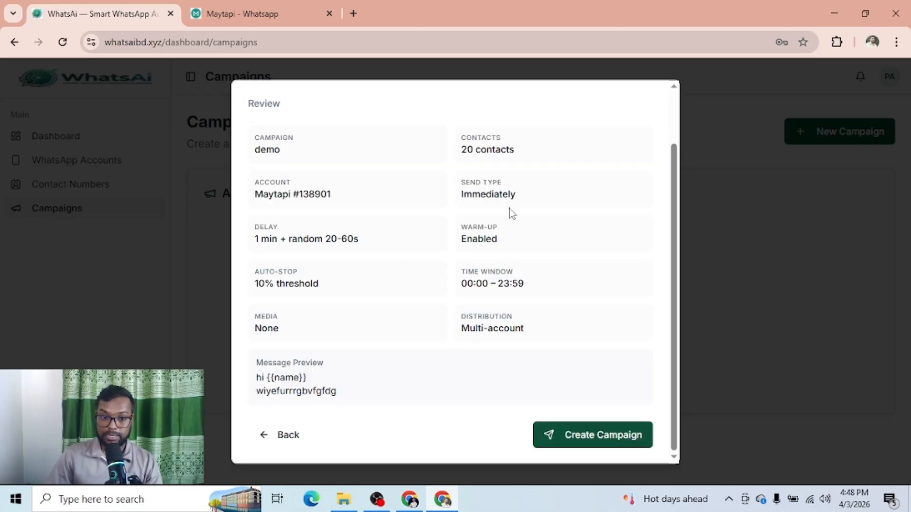
Create the demo campaign from the review stage and start it from the campaign list
left_click(606, 435)
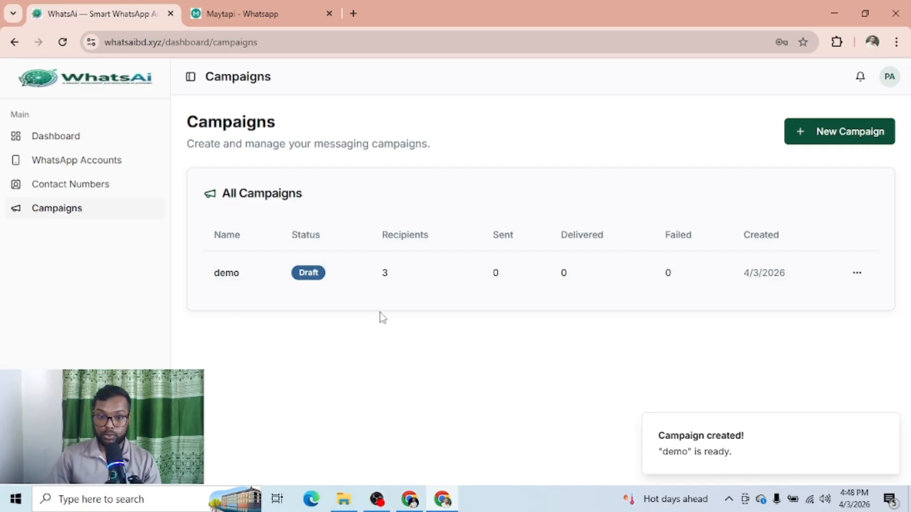
left_click(856, 274)
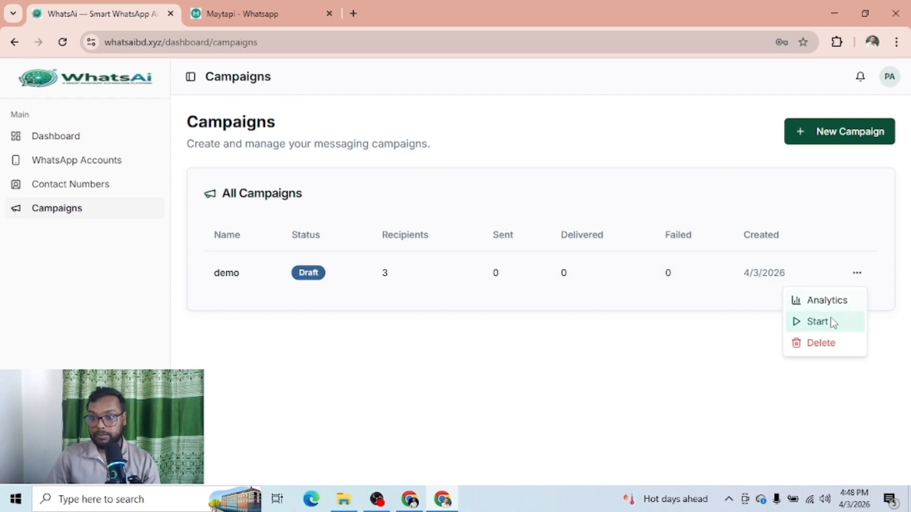
left_click(831, 321)
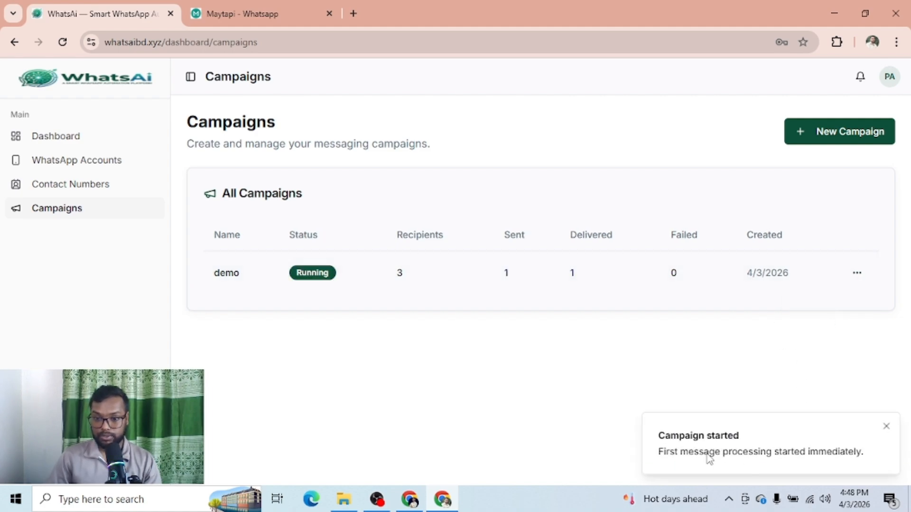
Check the sent and delivered counts of the demo campaign after its start
double_click(506, 273)
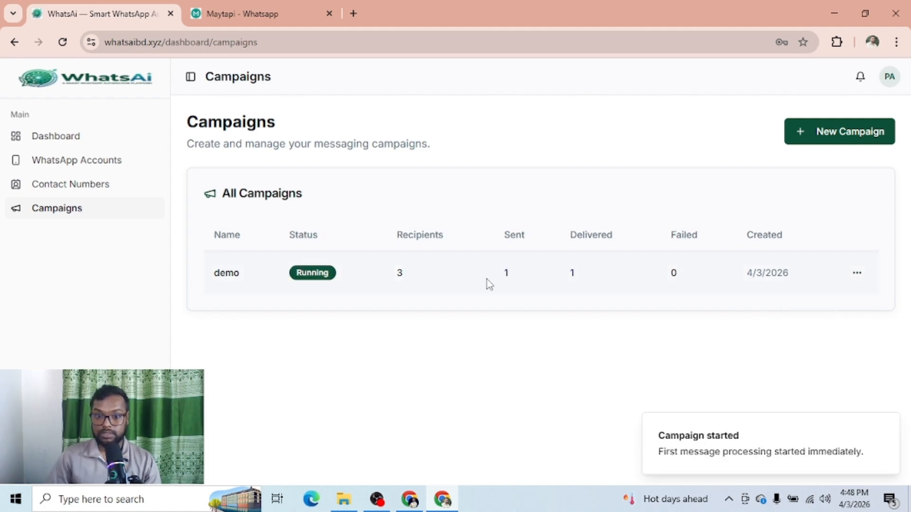
left_click_drag(571, 281, 583, 281)
left_click(565, 376)
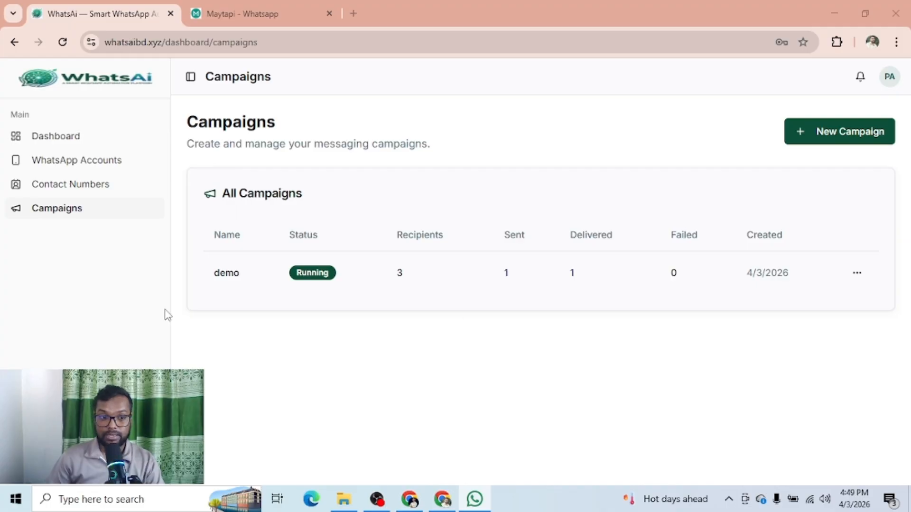
Create a saved contact list named doctor from the file Demo_Offline_report (1).xlsx, leaving the description empty
left_click(56, 185)
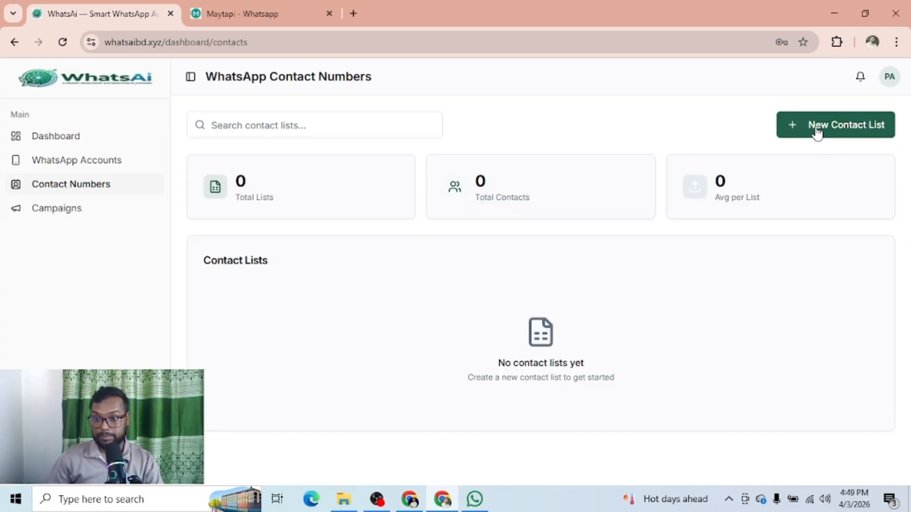
left_click(816, 131)
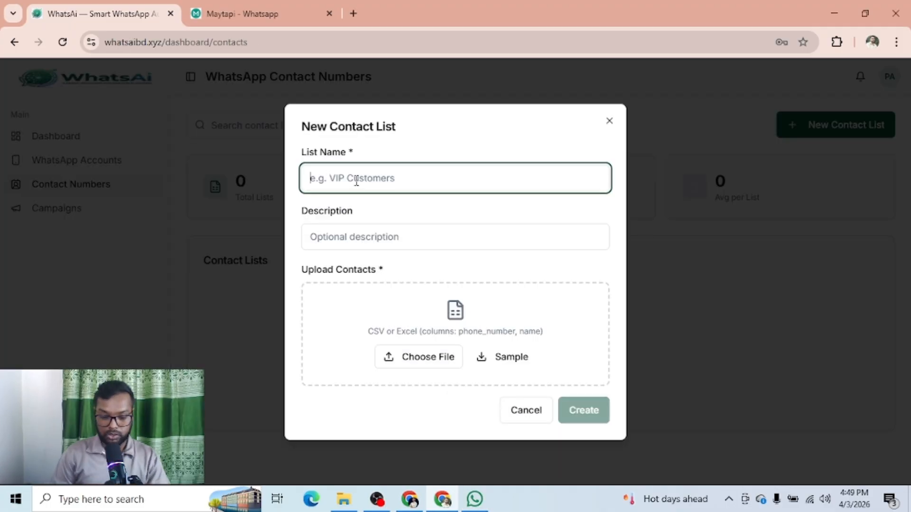
type("doctor")
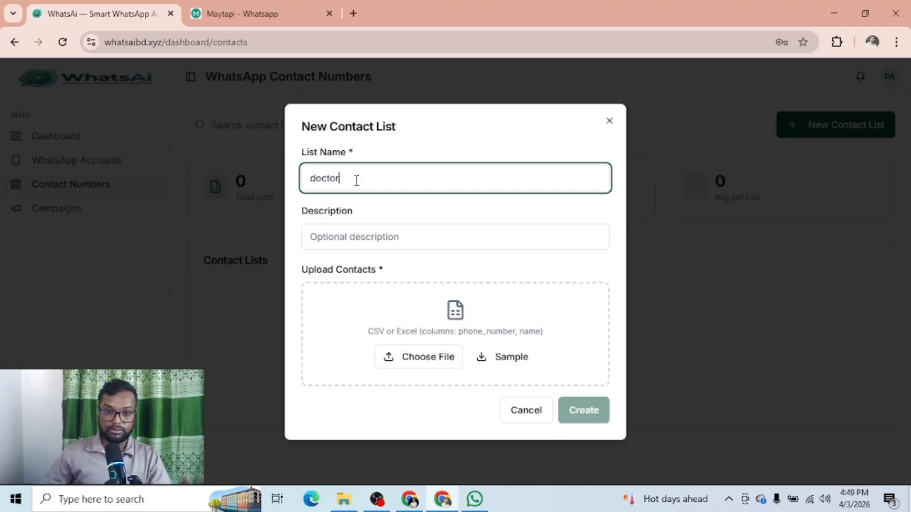
left_click(390, 242)
left_click(409, 356)
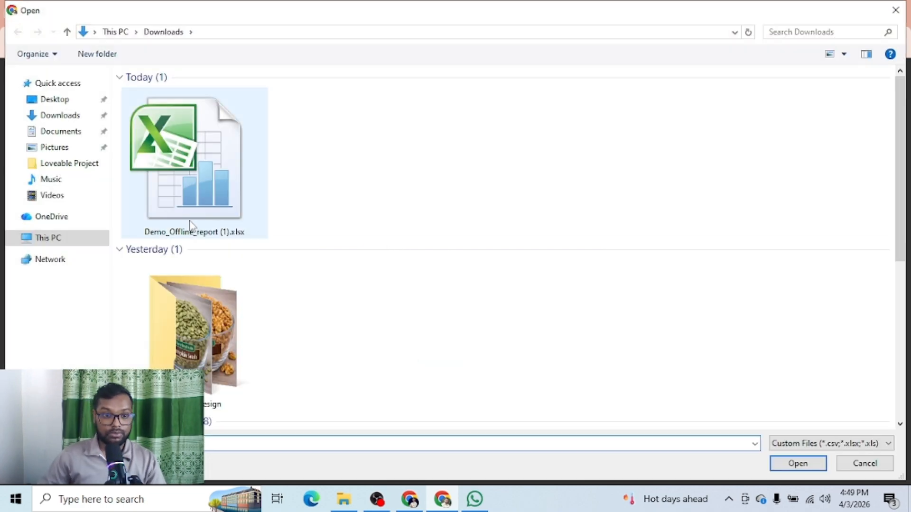
double_click(183, 186)
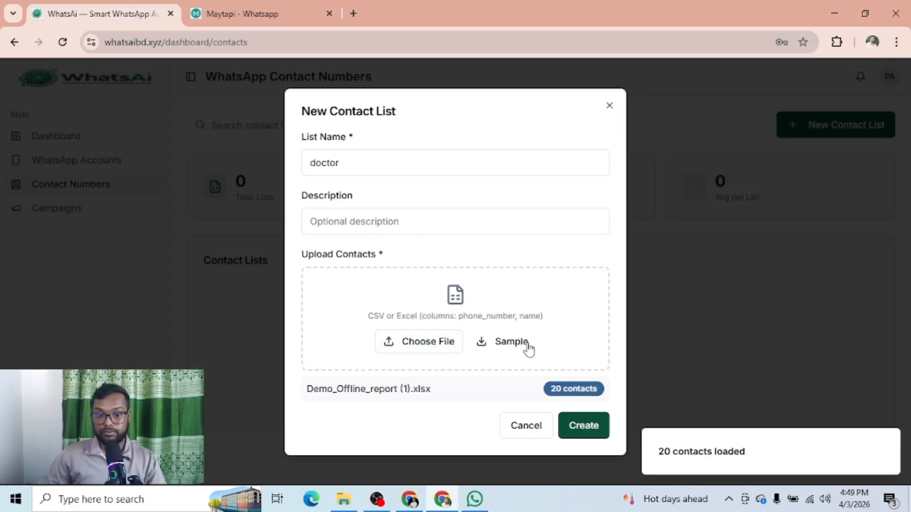
left_click(587, 427)
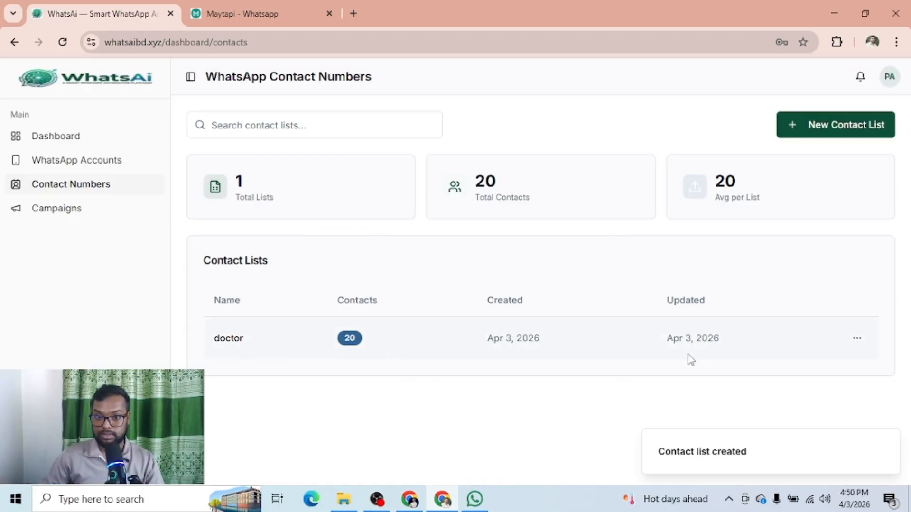
Review the total contacts and average per list, and view the blank form for another contact list before closing it
double_click(485, 181)
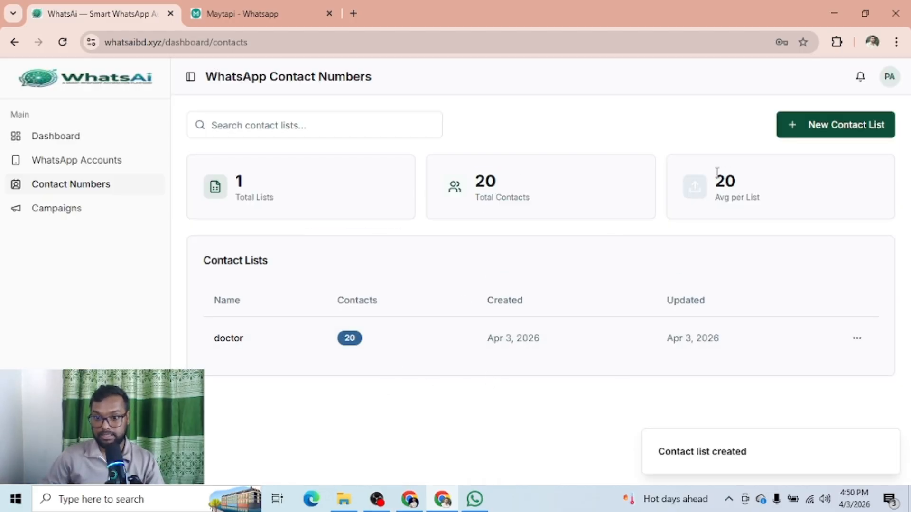
left_click_drag(716, 174, 760, 201)
left_click(834, 126)
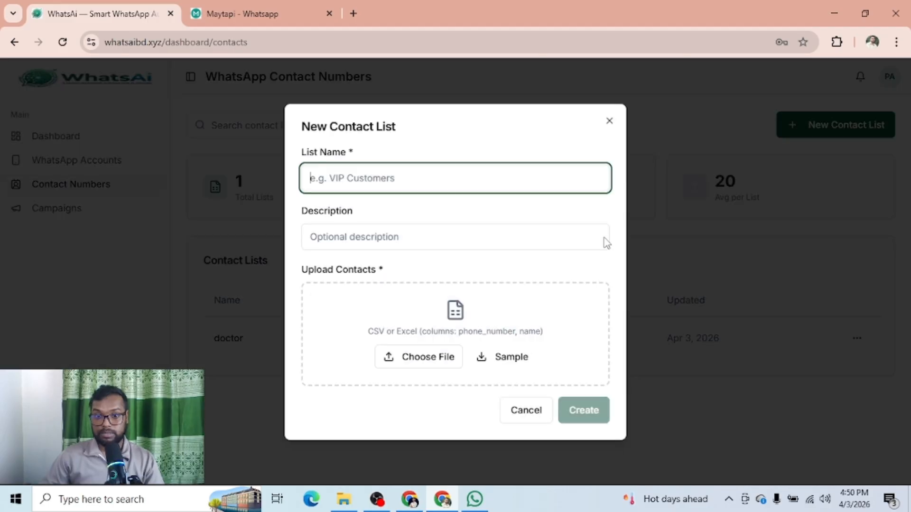
left_click(610, 122)
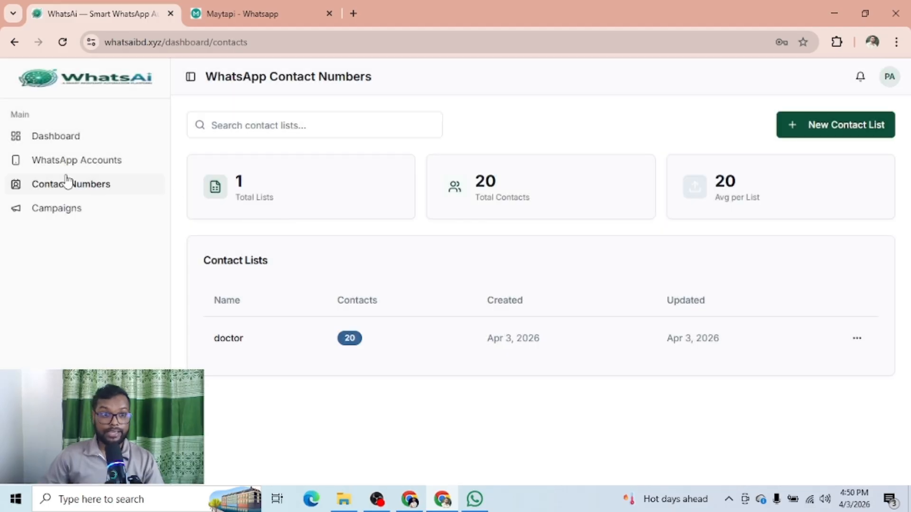
Try out a new campaign named dddd with the Maytapi account and the saved doctor list, and discard it at the contacts stage
left_click(71, 209)
left_click(822, 145)
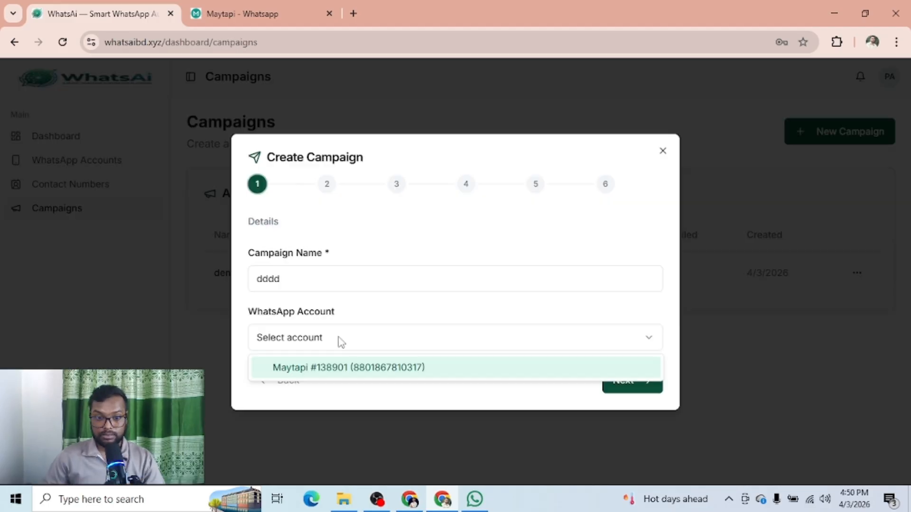
left_click(360, 369)
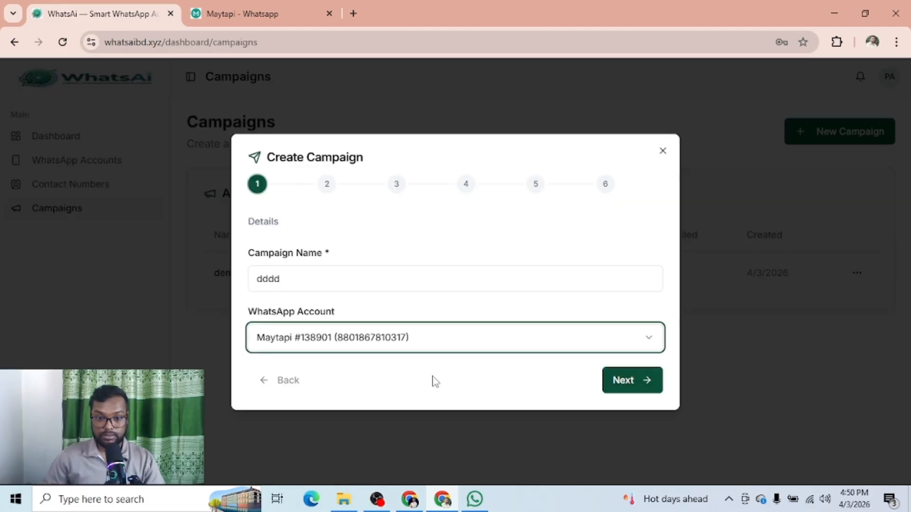
left_click(619, 379)
left_click(283, 228)
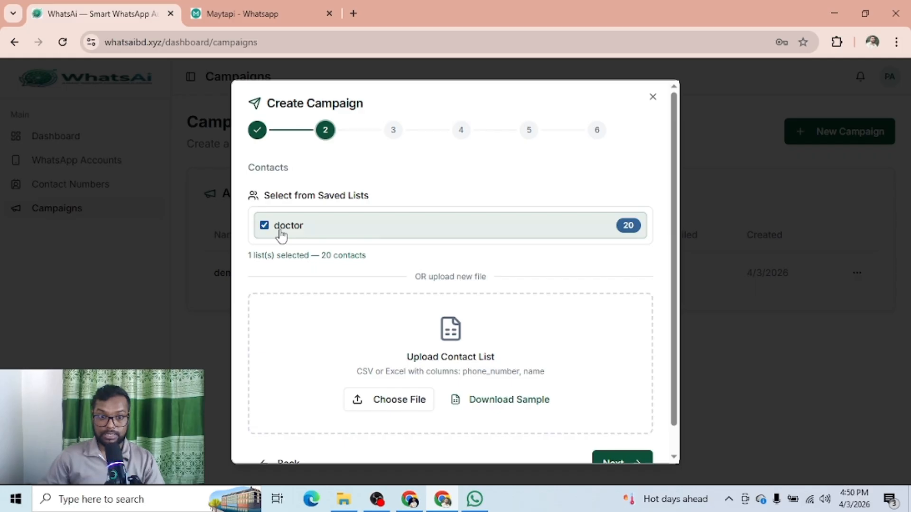
left_click(281, 233)
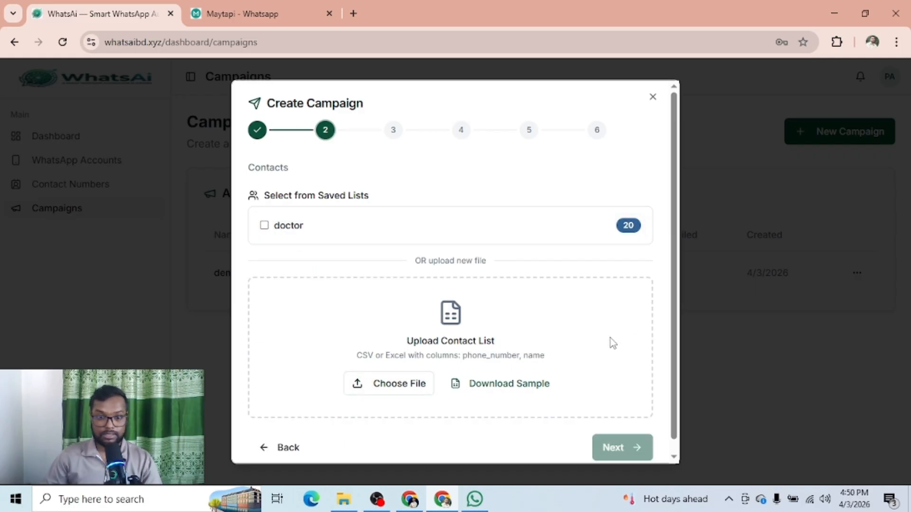
left_click(282, 447)
left_click(662, 156)
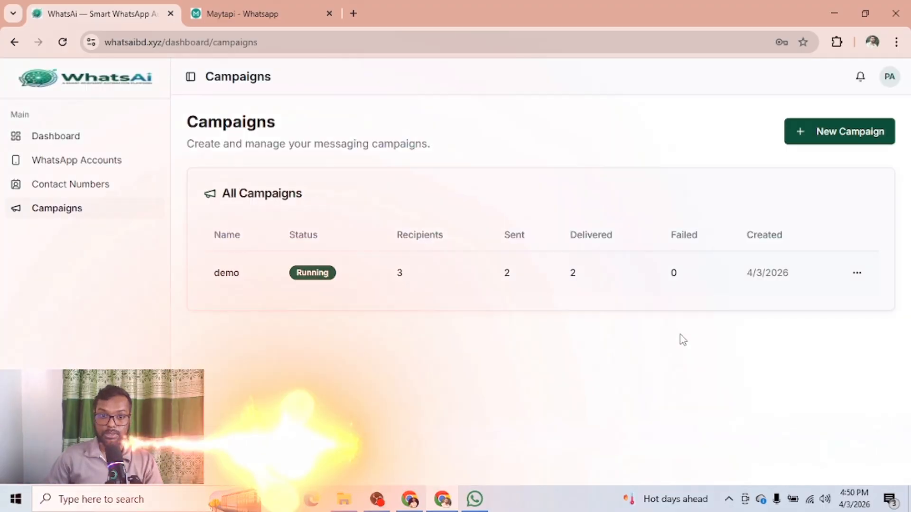
Compare the running demo campaign's sent and delivered counts in the campaign list
left_click_drag(495, 281, 569, 273)
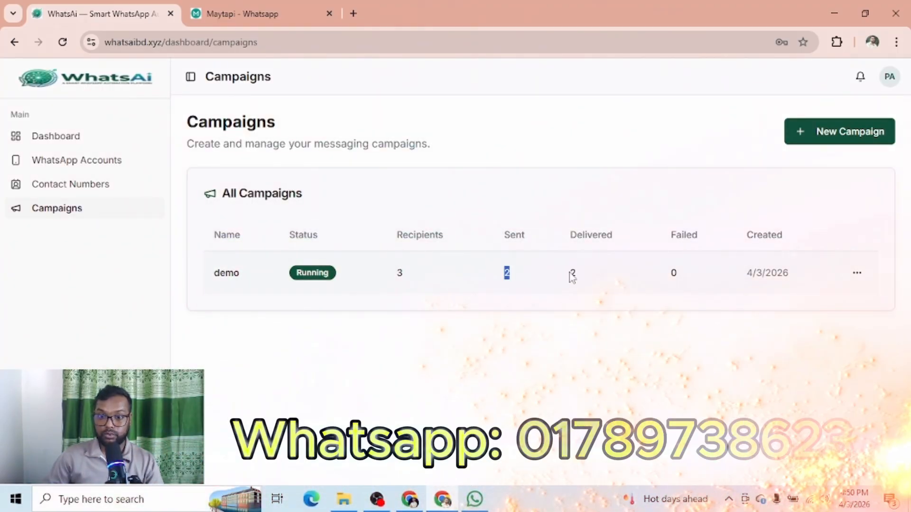
left_click(599, 332)
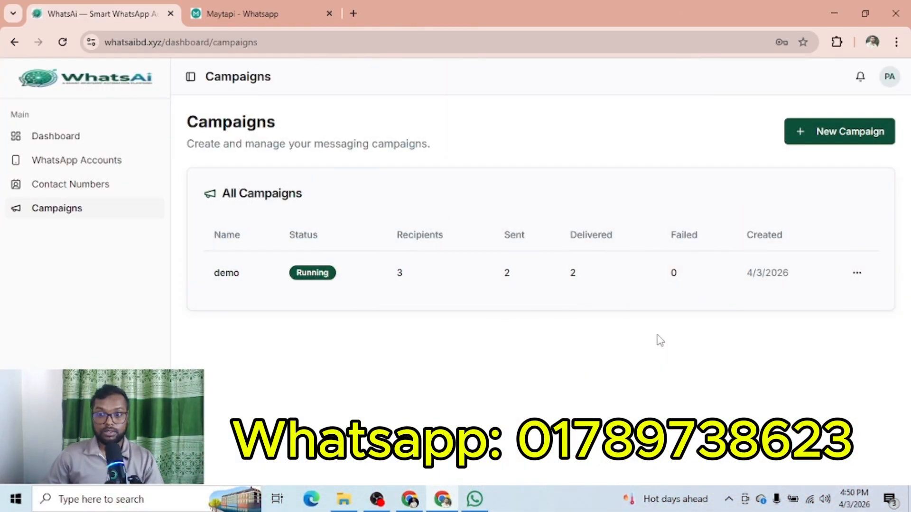